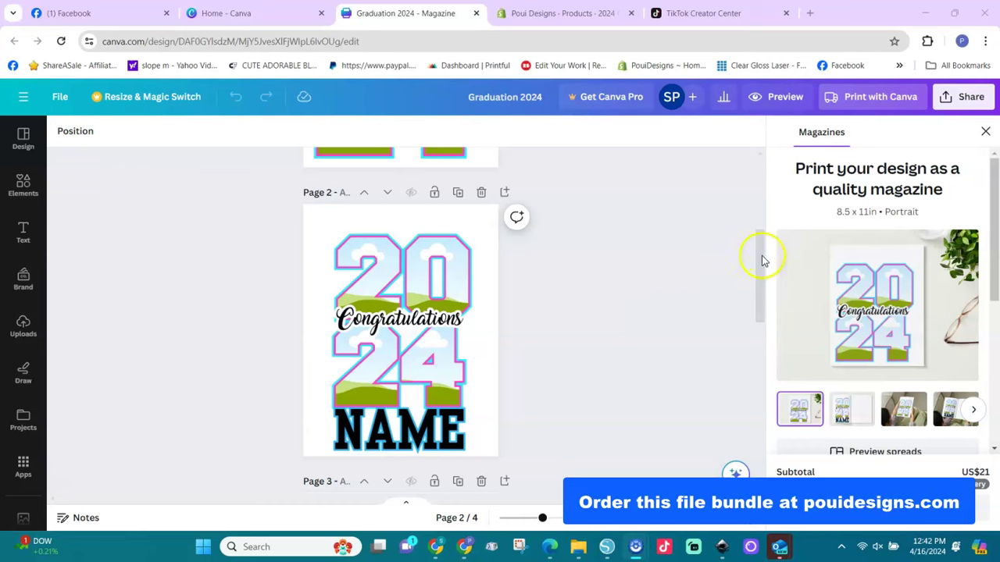
- Look through the pages of the Graduation 2024 design and switch to Silhouette Studio
drag(761, 267, 747, 302)
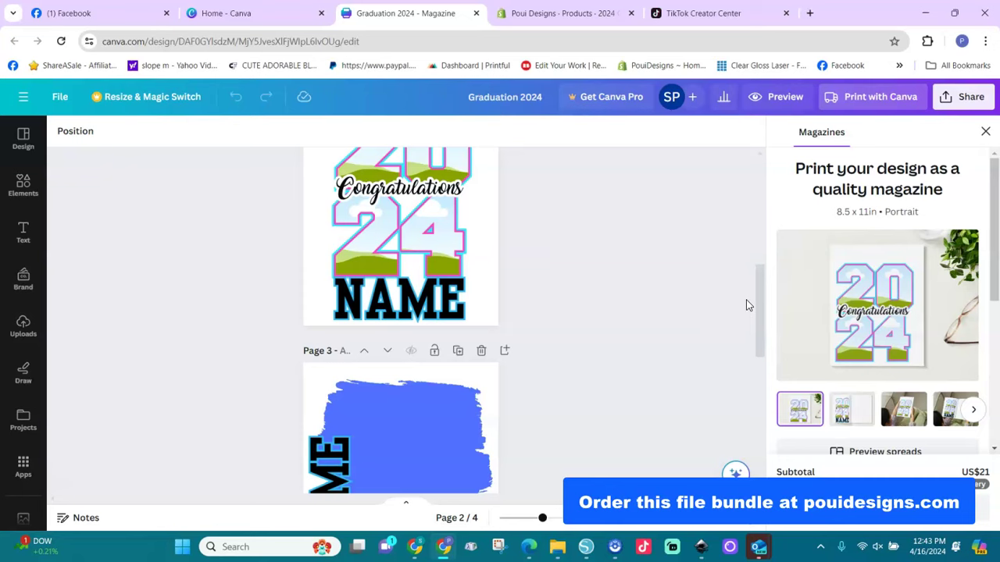
drag(760, 303, 732, 239)
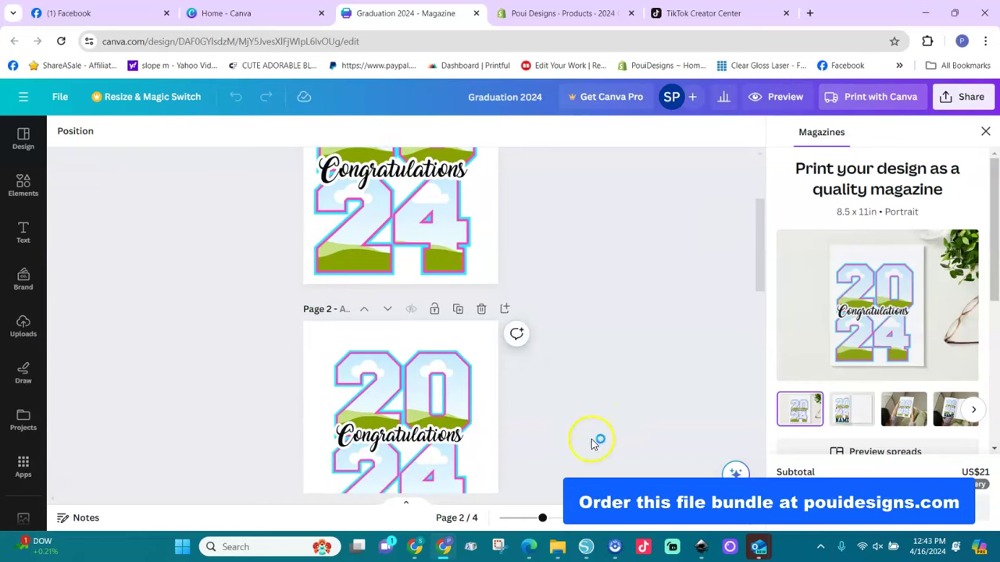
click(586, 549)
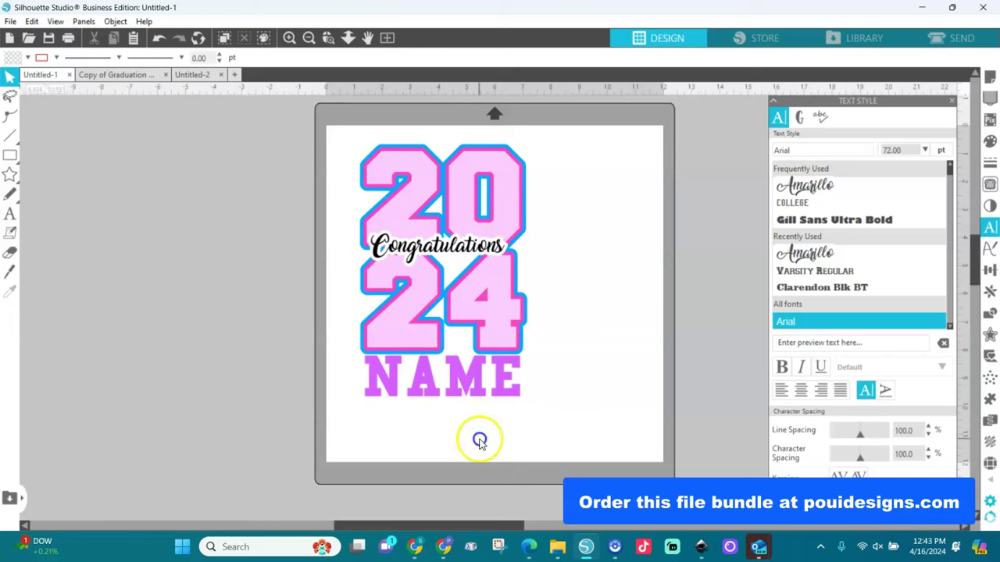
- Select the NAME text, the upper digit 2 and the digit 0 one after another to examine them as separate pieces
click(467, 388)
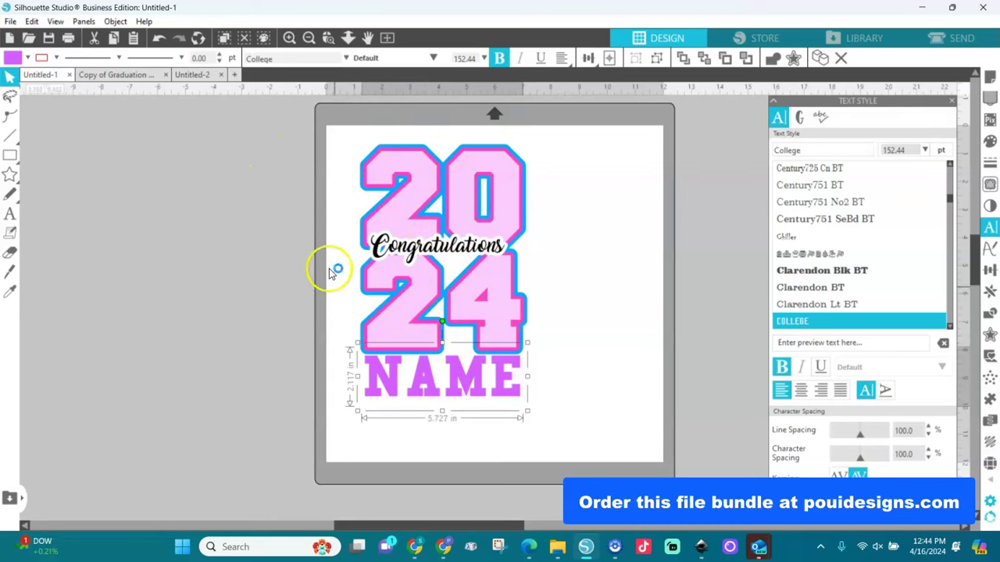
click(420, 180)
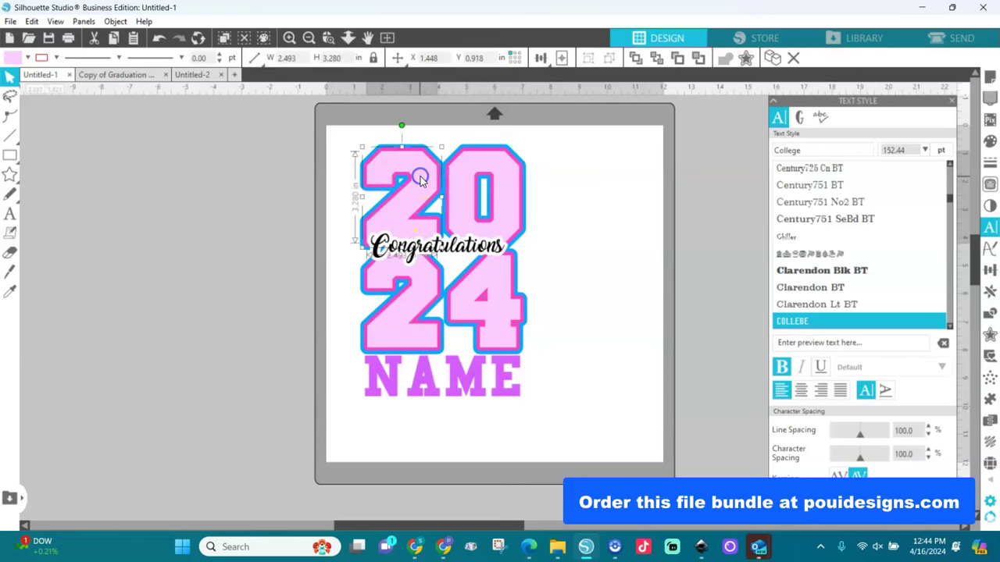
click(486, 171)
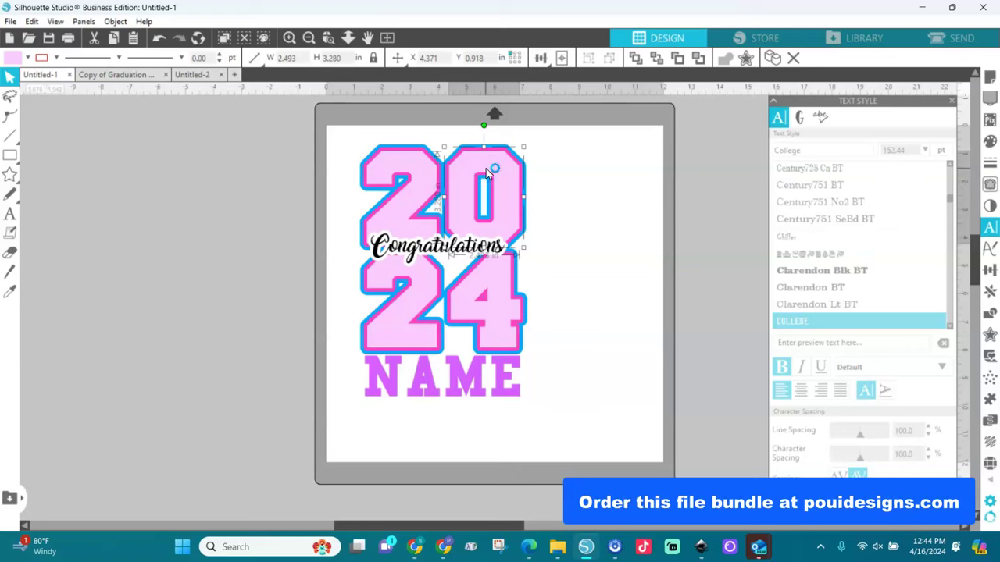
- Try moving the digit 0 and the pink outline layer away from the design, and undo the moves
drag(486, 172, 506, 186)
click(477, 152)
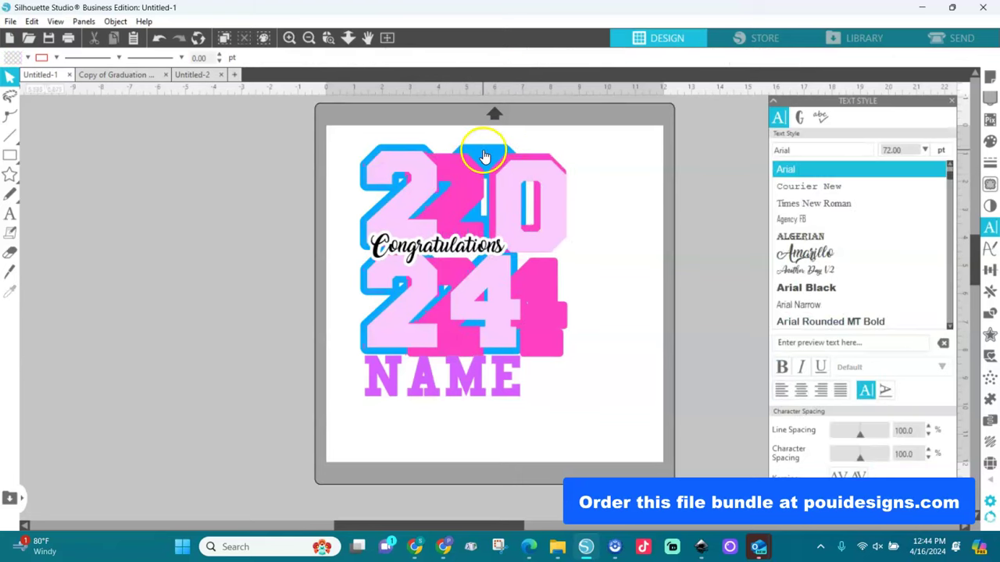
key(Escape)
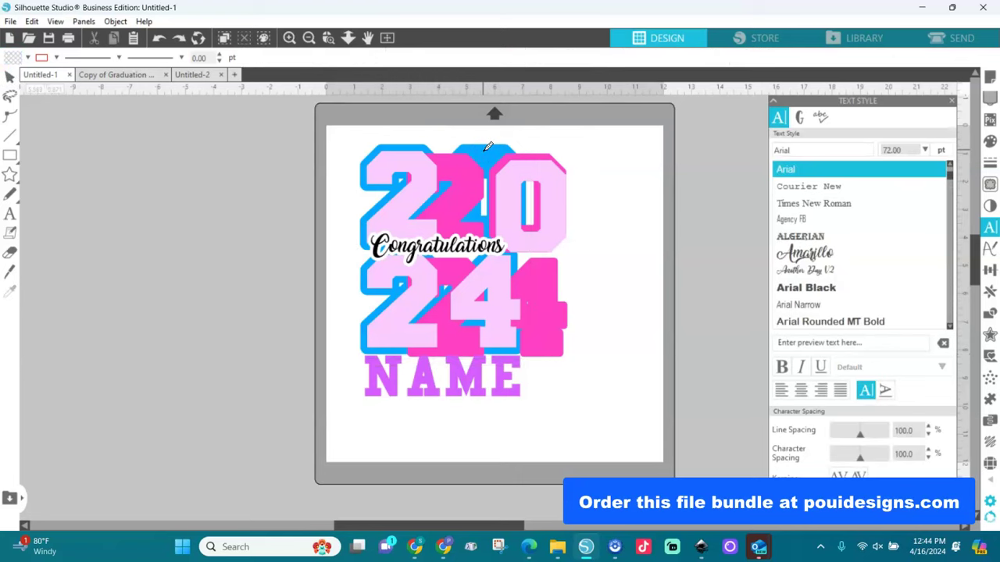
click(483, 154)
key(ctrl+z)
- Examine the design's layers by selecting the digits 0, upper 2, 4 and lower 2 and the pink outline individually
click(466, 163)
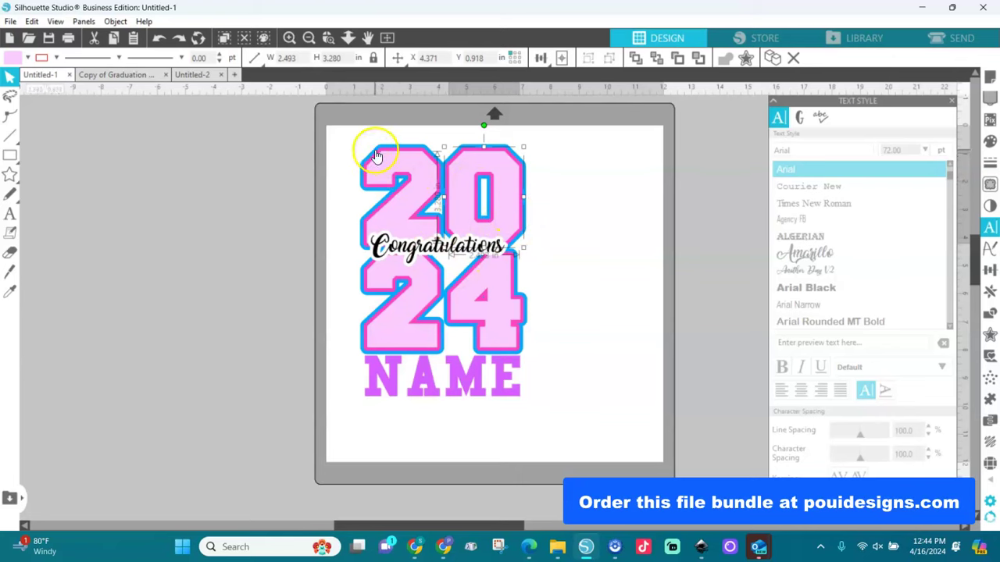
click(328, 138)
click(402, 166)
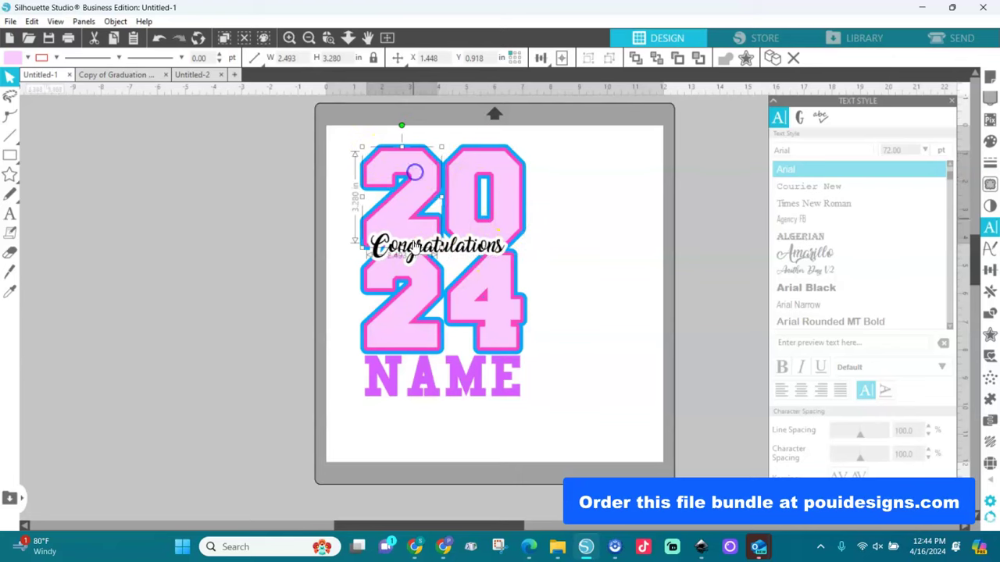
click(511, 294)
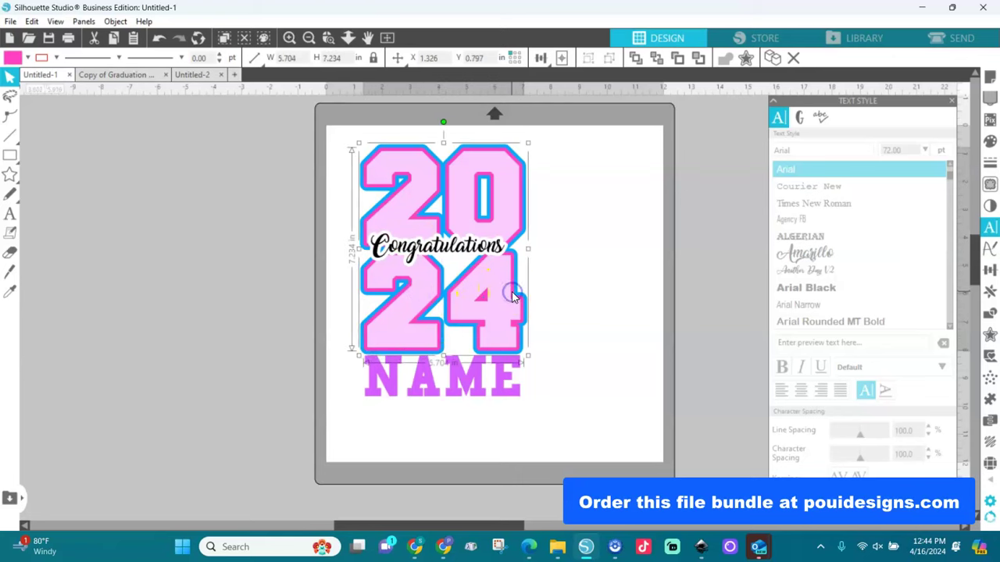
click(494, 298)
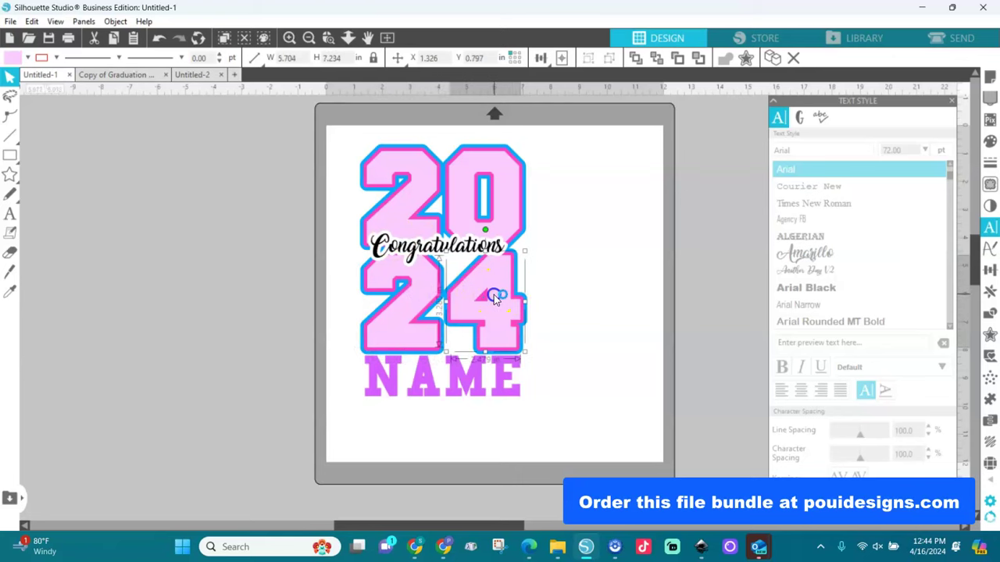
click(402, 328)
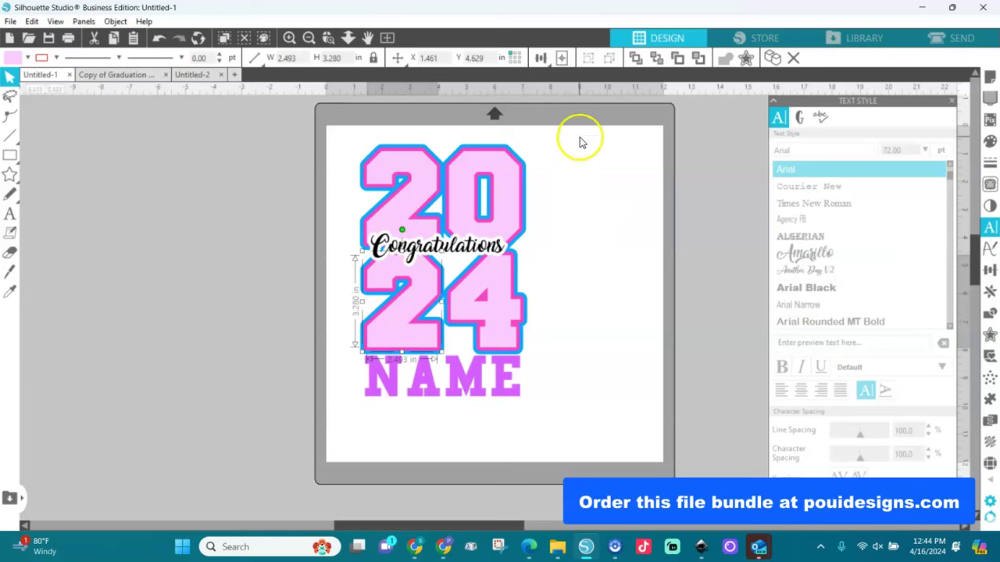
- Set the design page's media size to Letter in portrait orientation
click(991, 79)
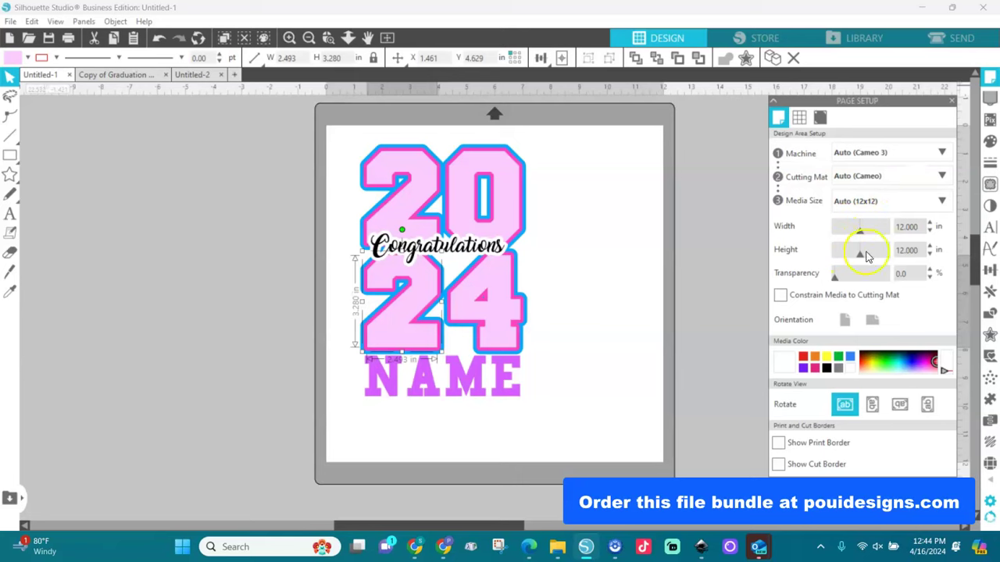
click(941, 203)
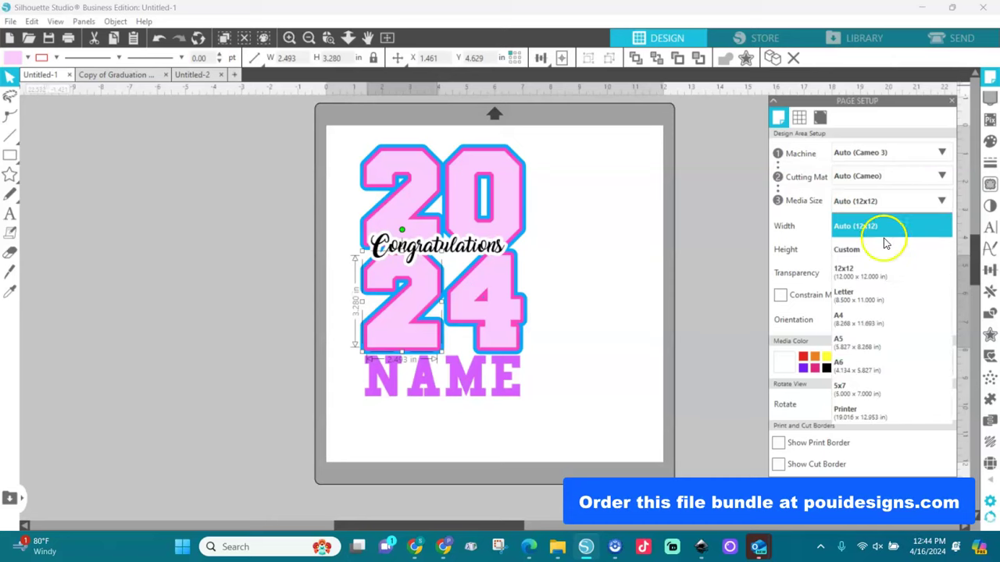
click(859, 297)
click(844, 322)
click(844, 324)
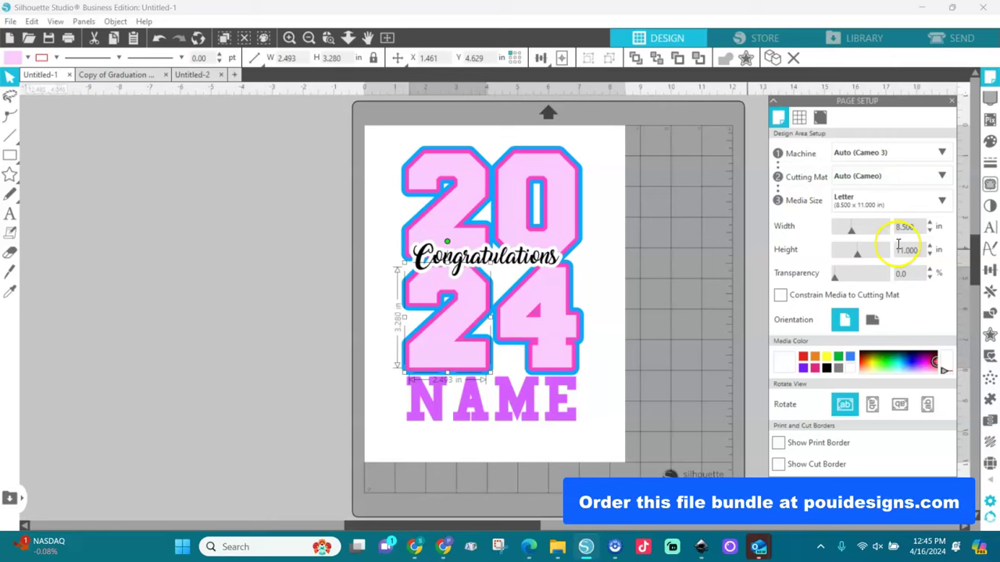
- Set a custom media size 13 inches wide and 19 inches high
click(865, 202)
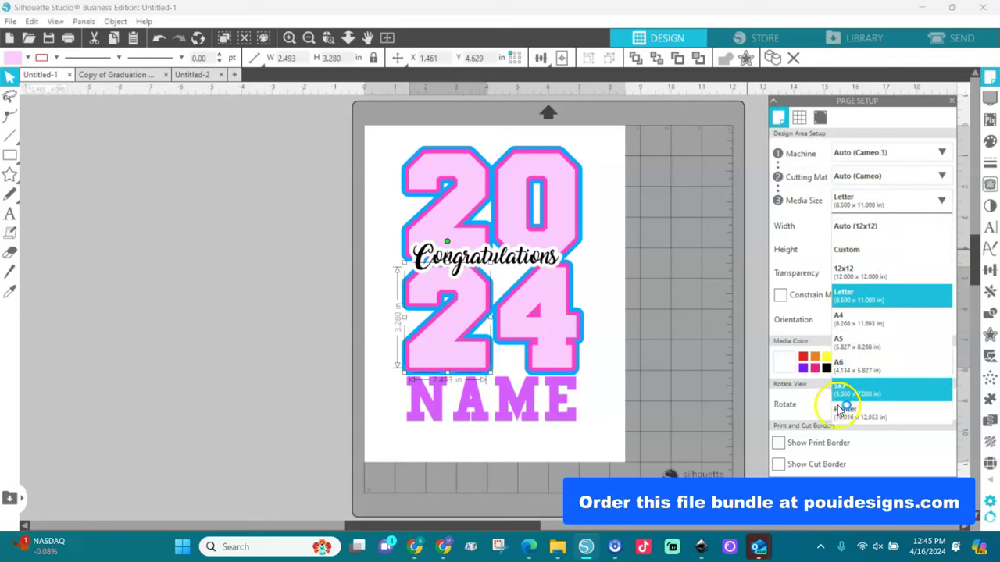
click(848, 250)
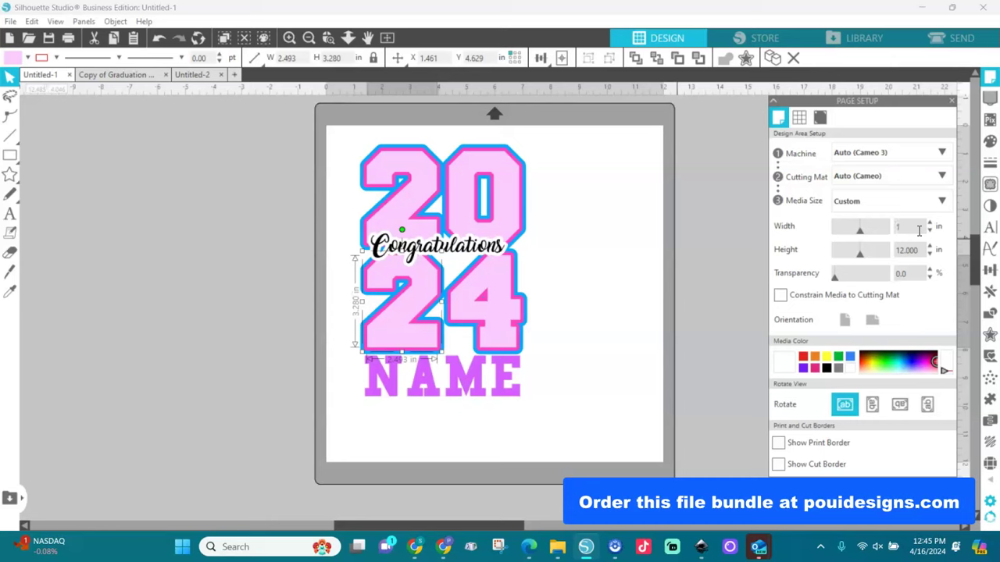
key(Return)
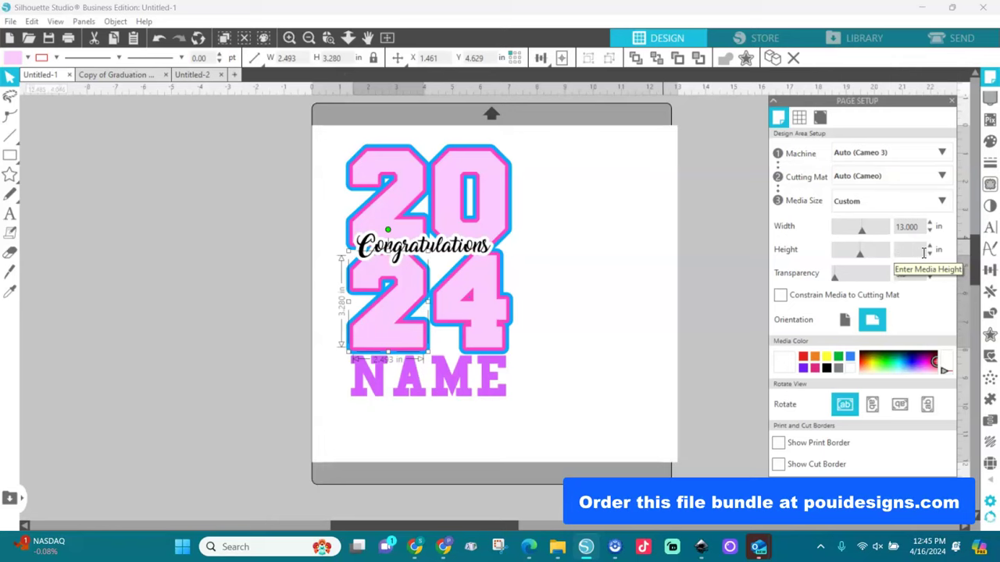
click(924, 252)
text(19)
key(Return)
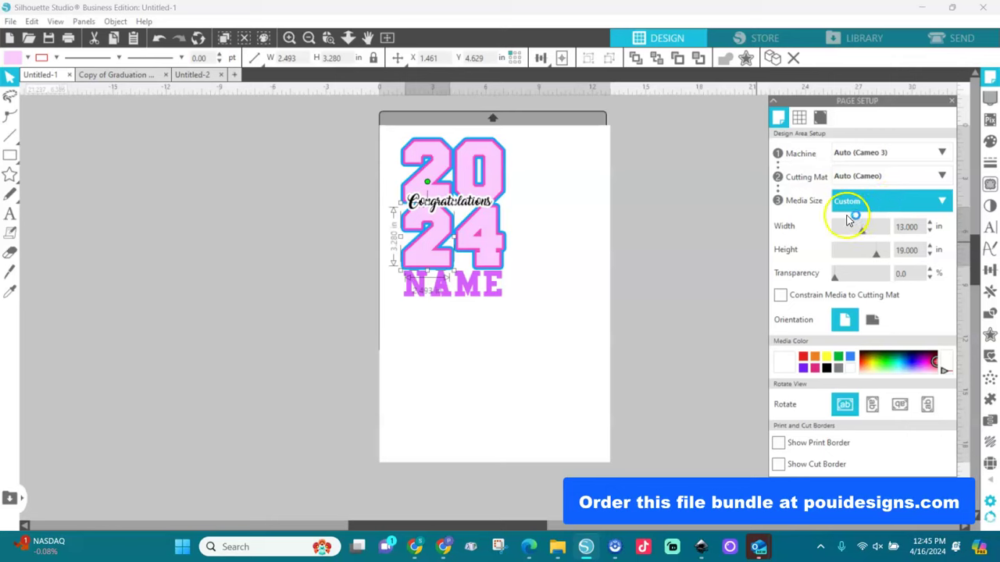
- Set the cutting mat to None and show the print border on the page
click(881, 176)
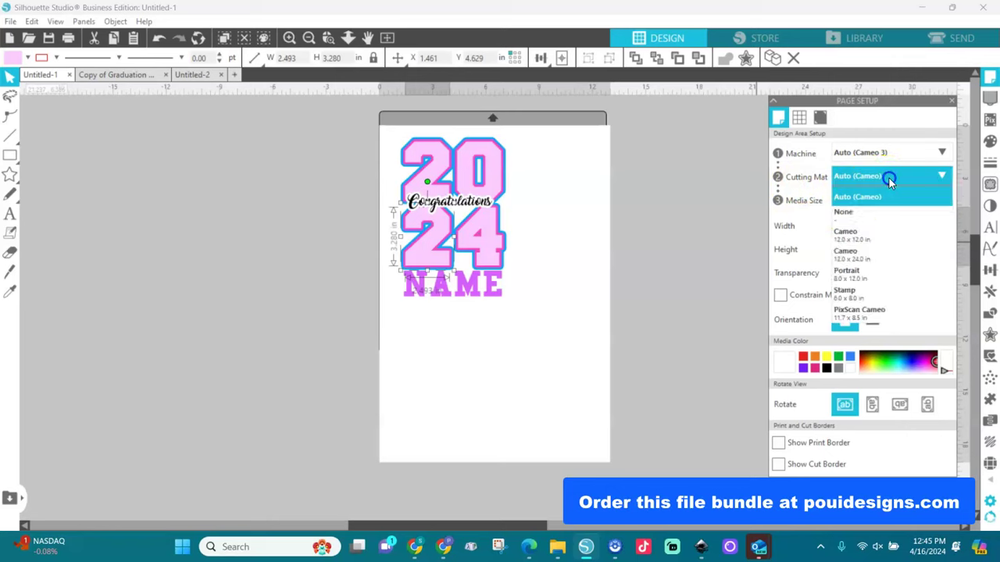
click(847, 217)
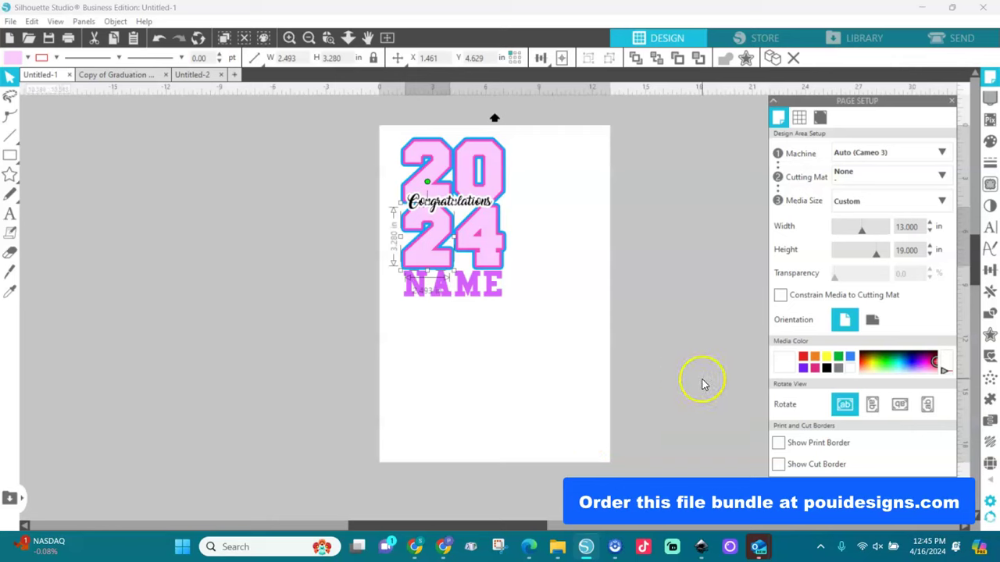
click(781, 444)
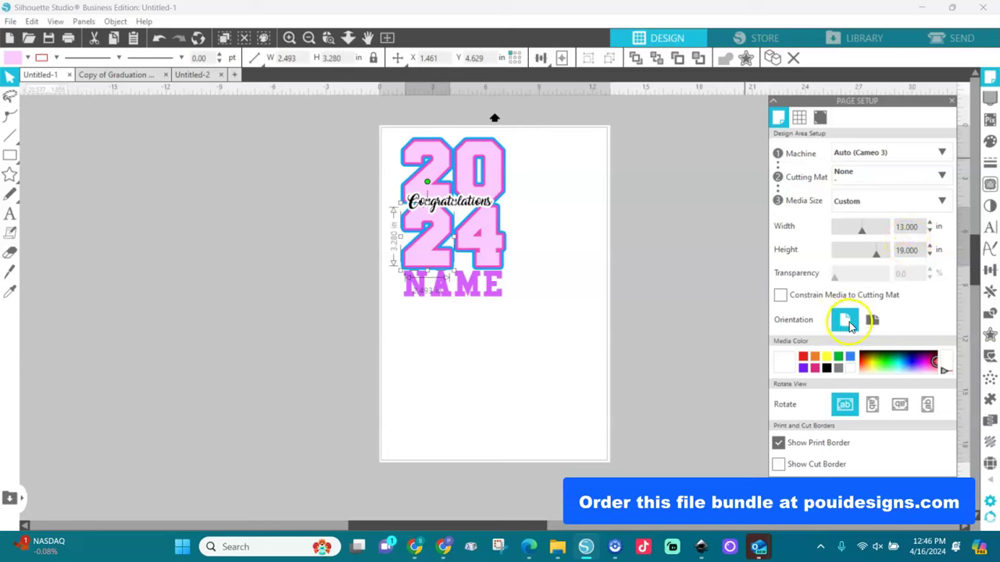
- Configure the print page setup for Super B (13 x 19 in) paper in portrait orientation and confirm it
click(10, 21)
click(52, 246)
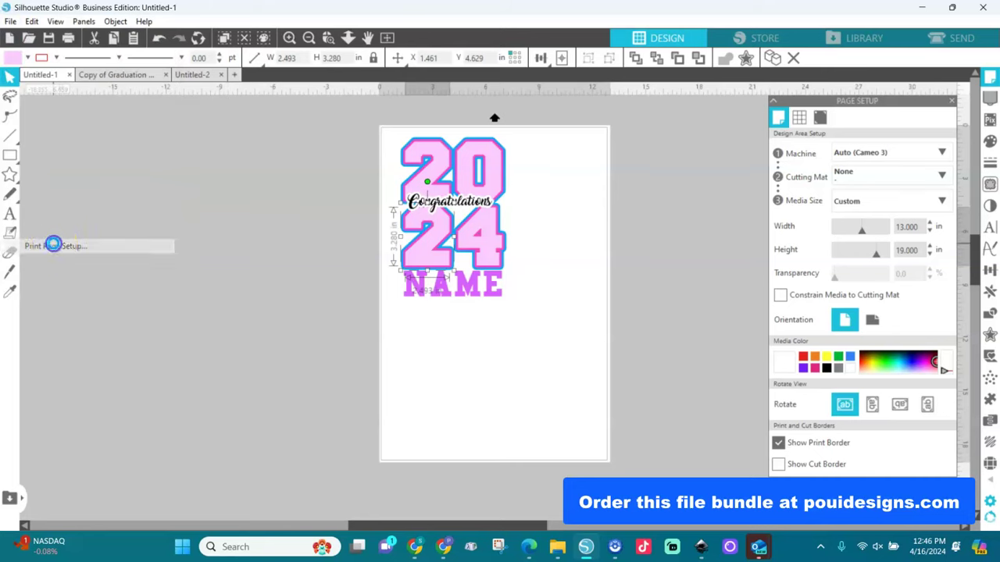
click(154, 116)
click(140, 233)
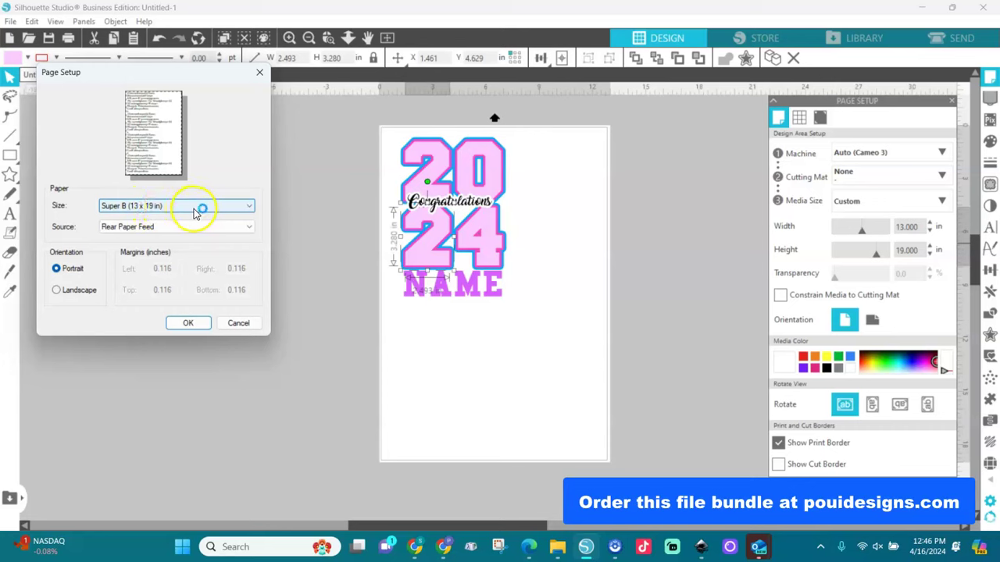
click(61, 274)
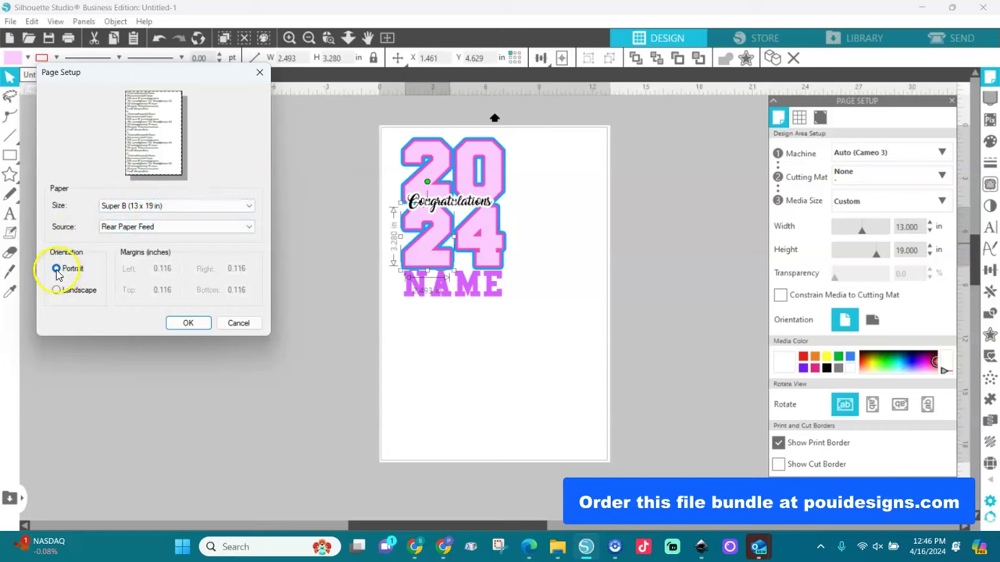
click(158, 206)
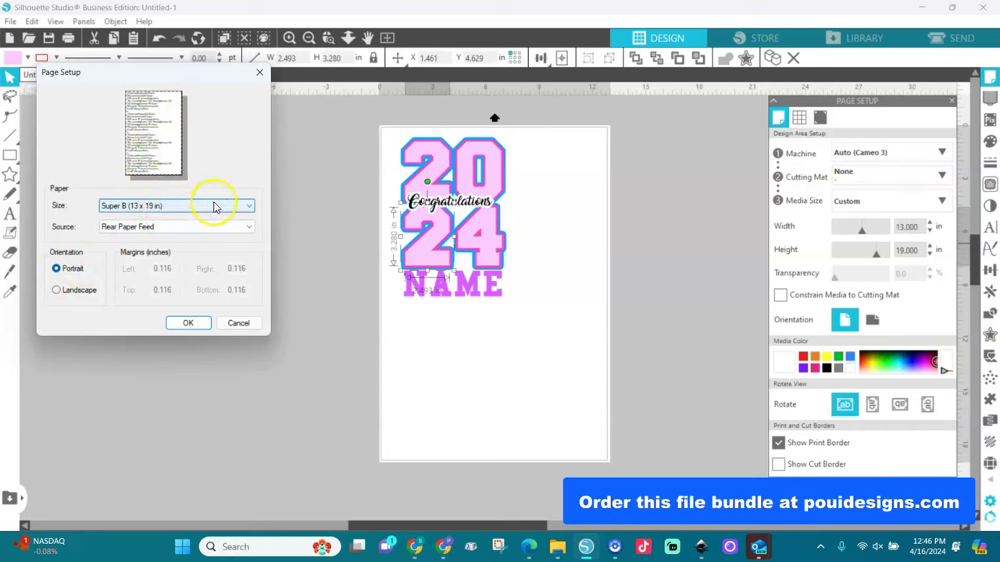
click(215, 207)
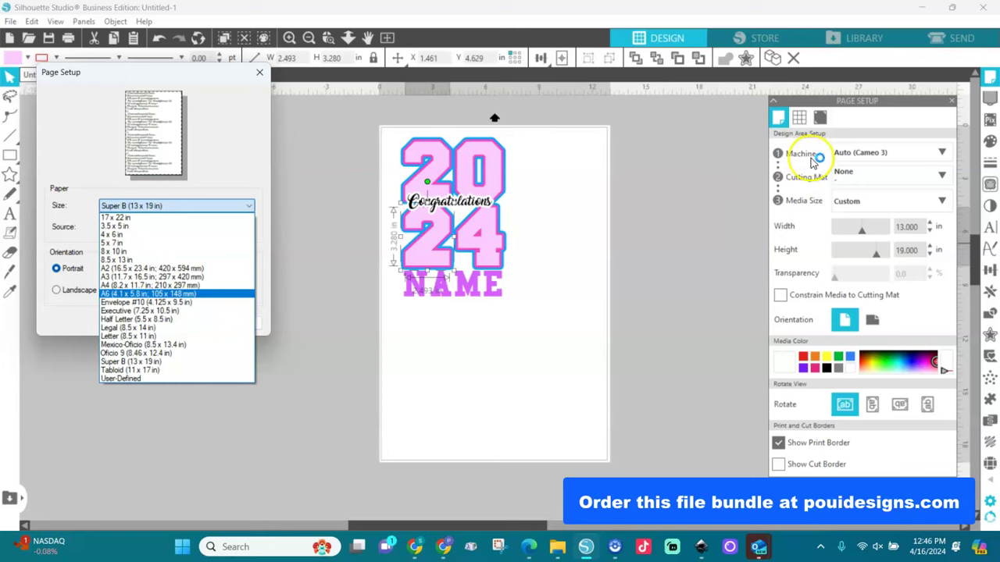
click(143, 363)
click(135, 127)
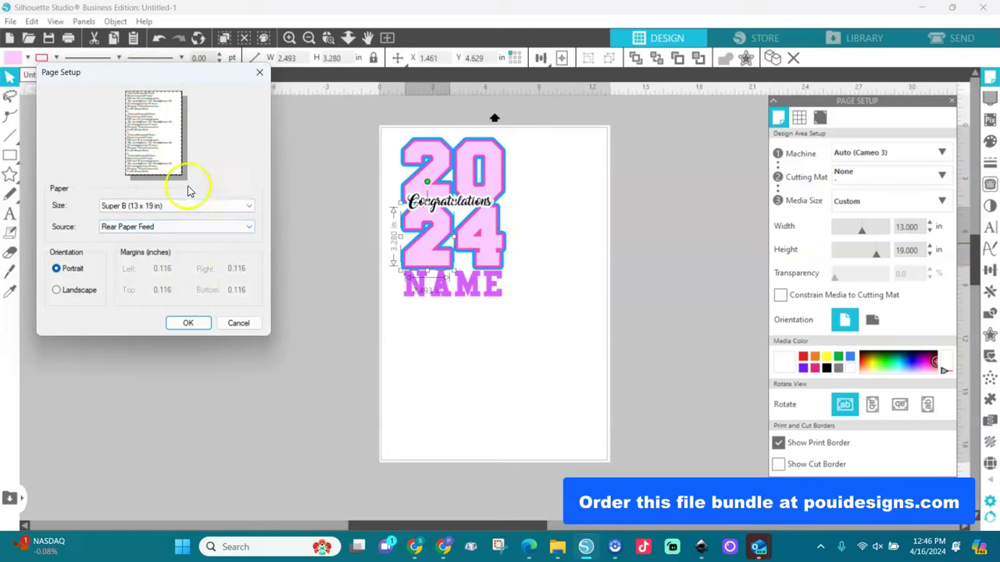
click(687, 261)
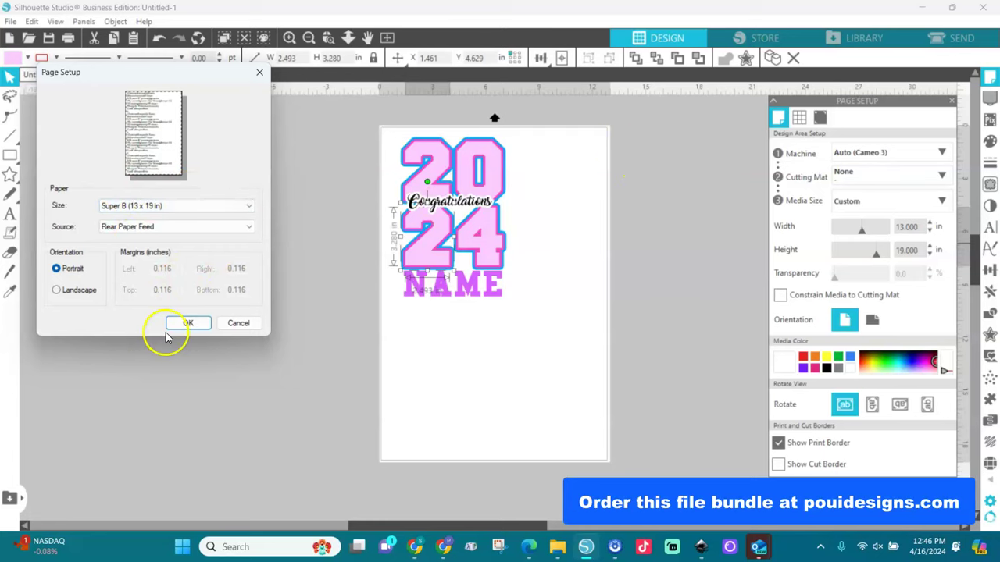
click(200, 320)
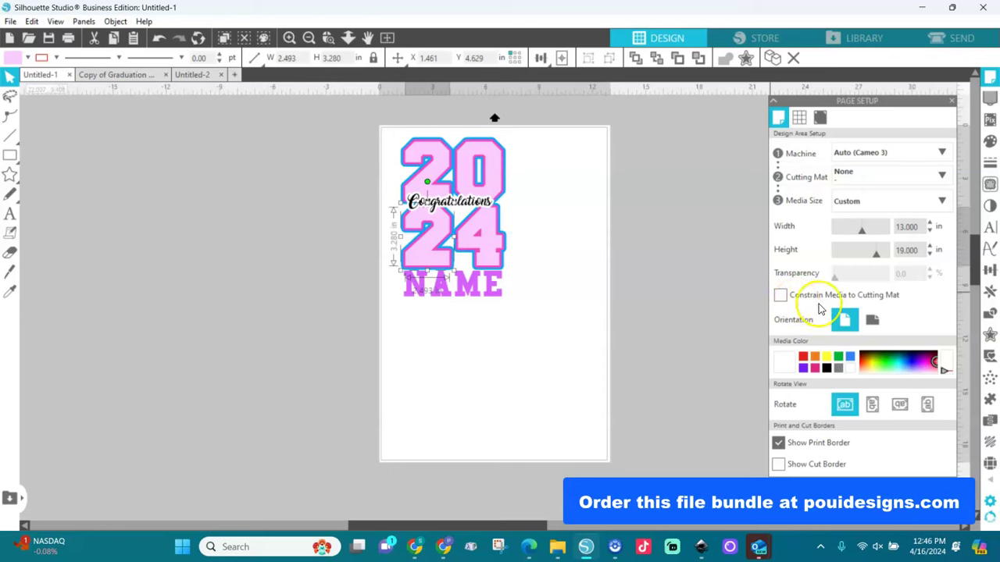
- Switch the design page to landscape orientation and back to portrait
click(874, 321)
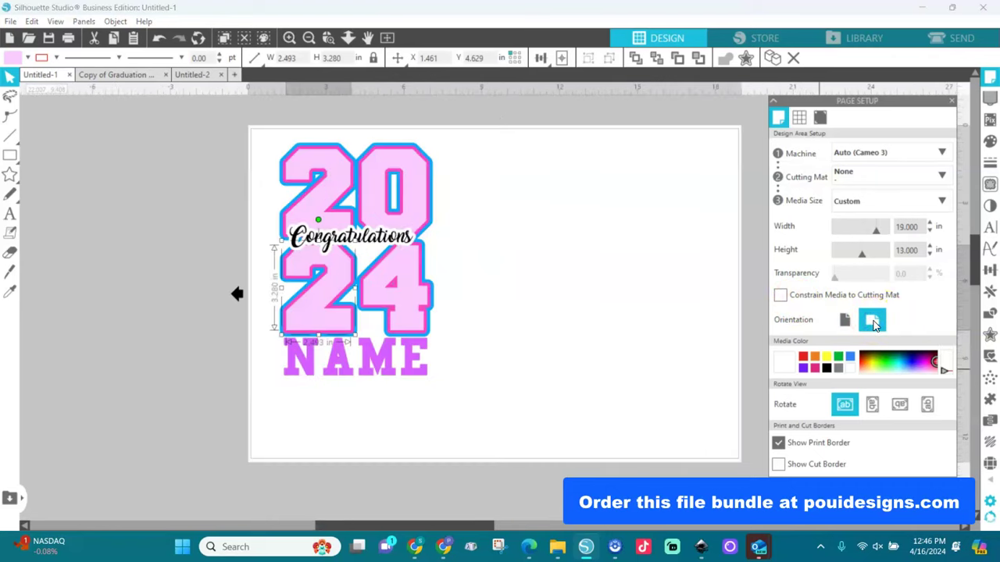
click(849, 320)
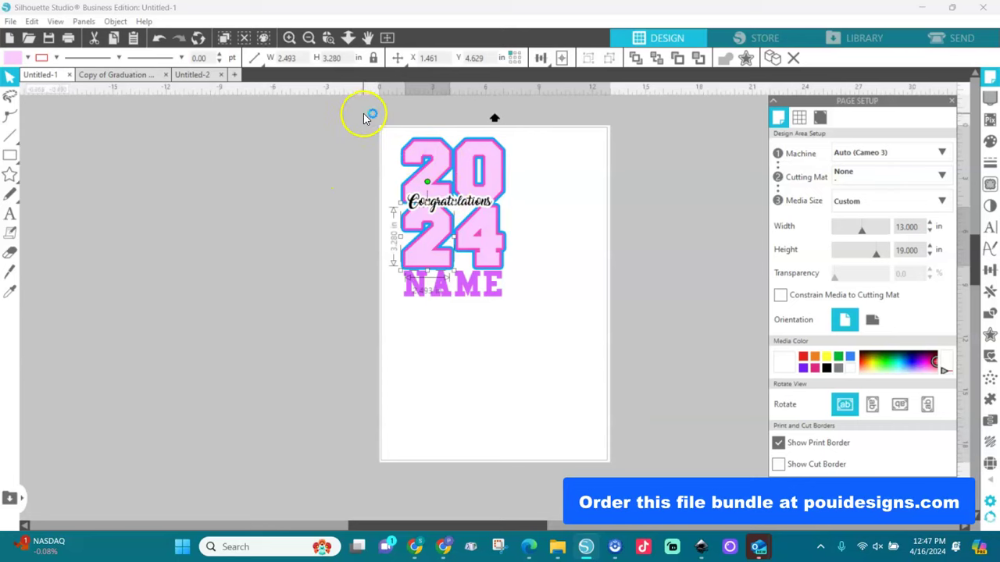
- Select the whole 2024 design with the NAME text and enlarge it proportionally to about 11.05 by 17.35 inches
drag(364, 113, 525, 320)
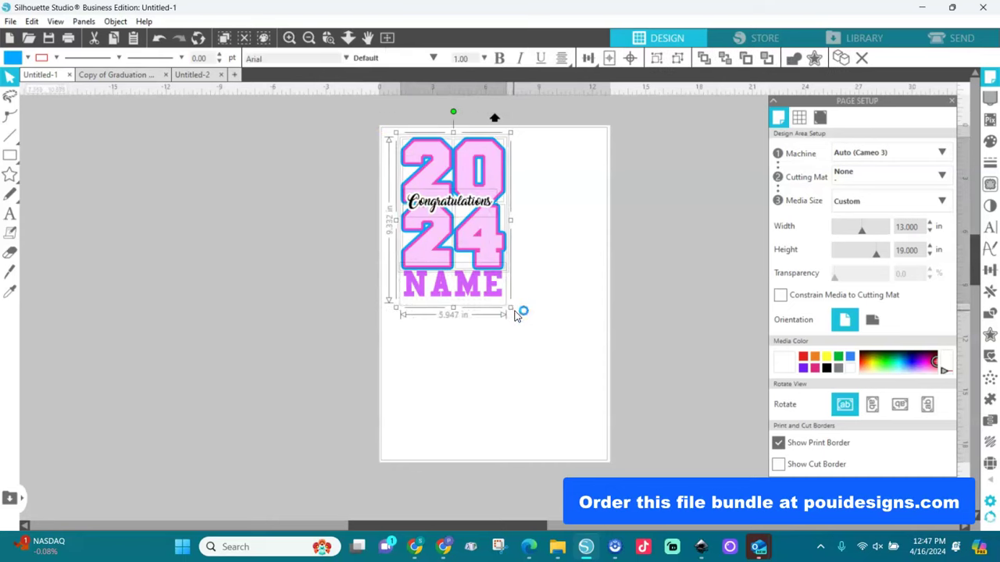
drag(510, 311, 604, 451)
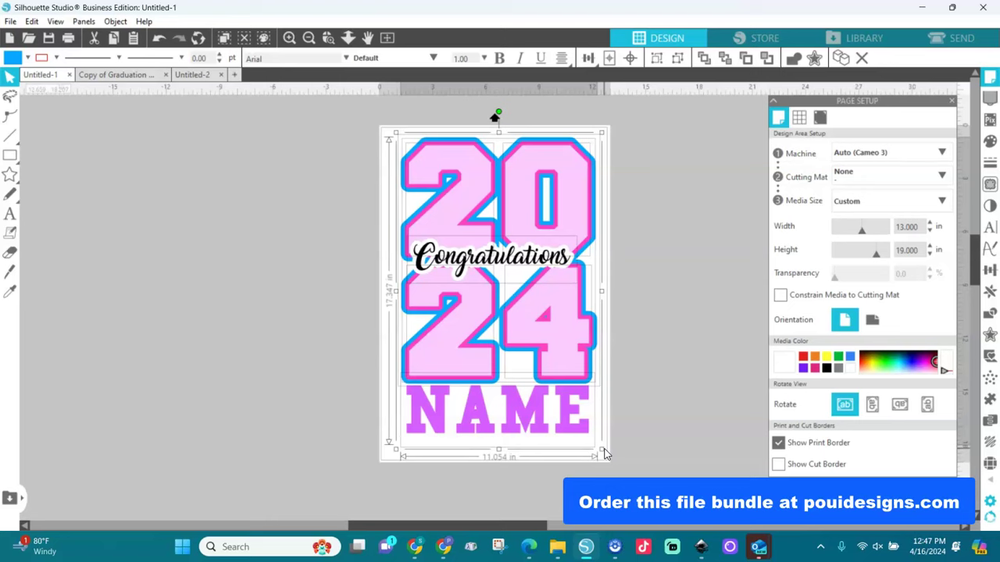
- Shift the enlarged 2024 design slightly on the page and deselect it
drag(578, 372, 580, 377)
click(668, 337)
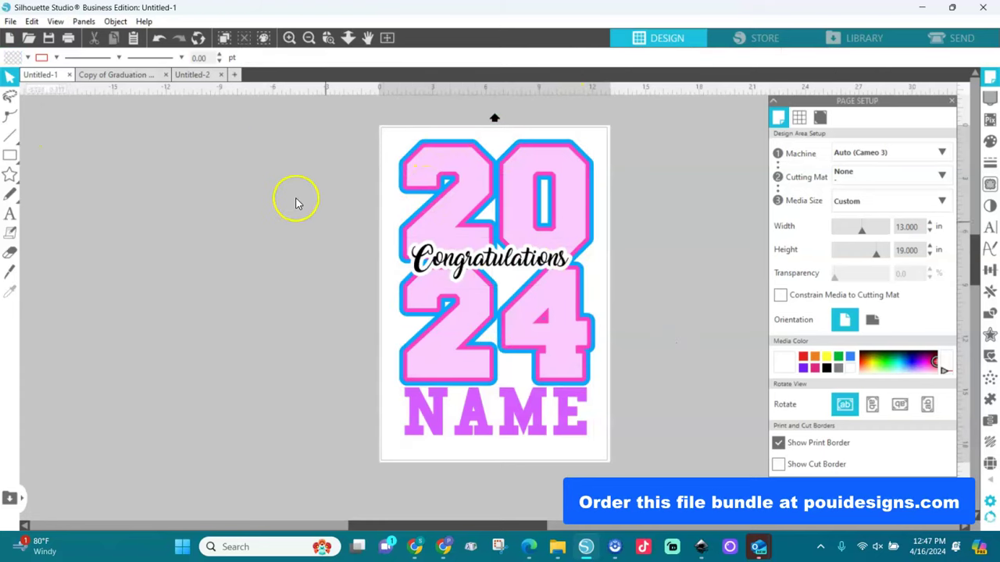
- Merge the photo of the woman in the pink hoodie into the 2024 design document
click(10, 21)
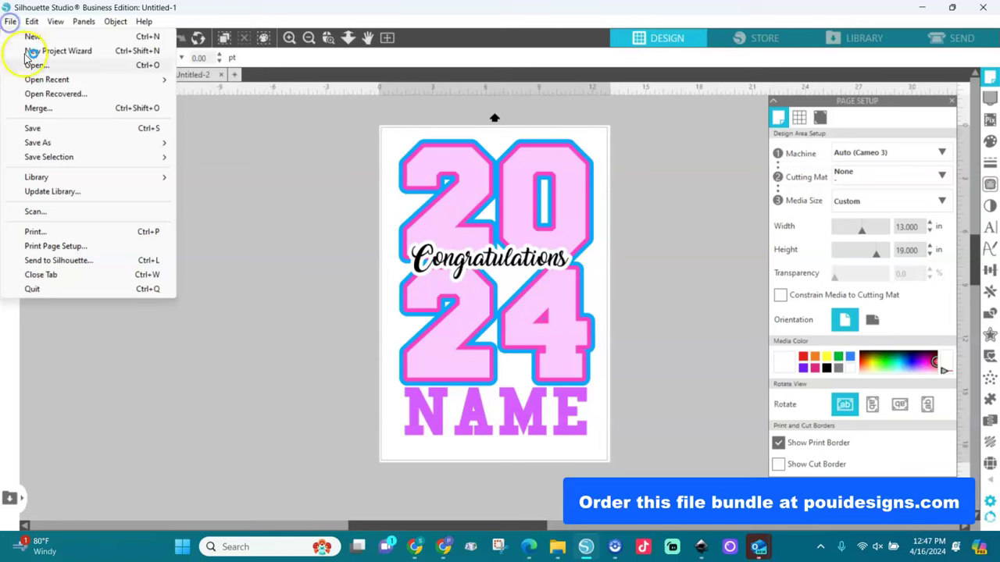
click(35, 110)
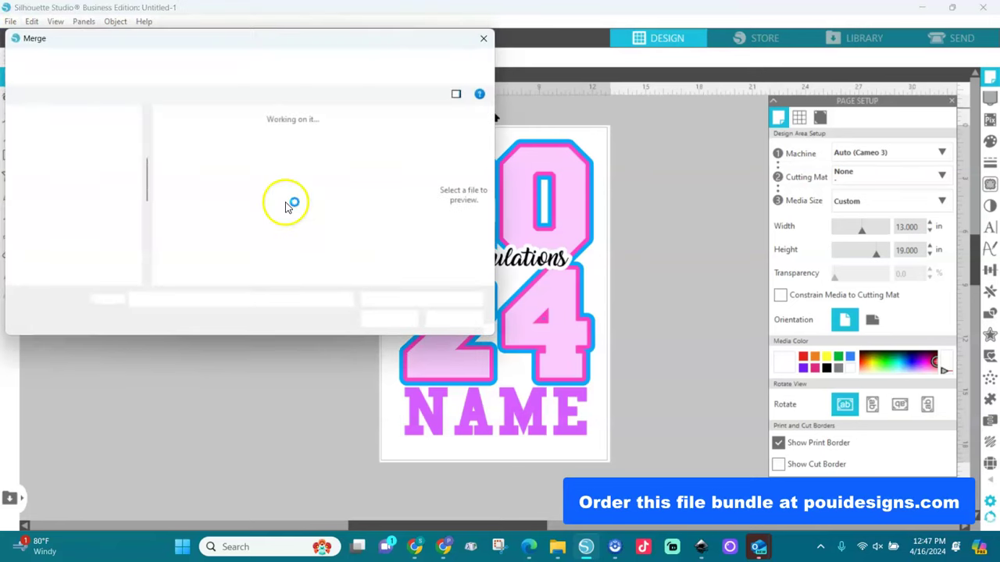
double_click(268, 228)
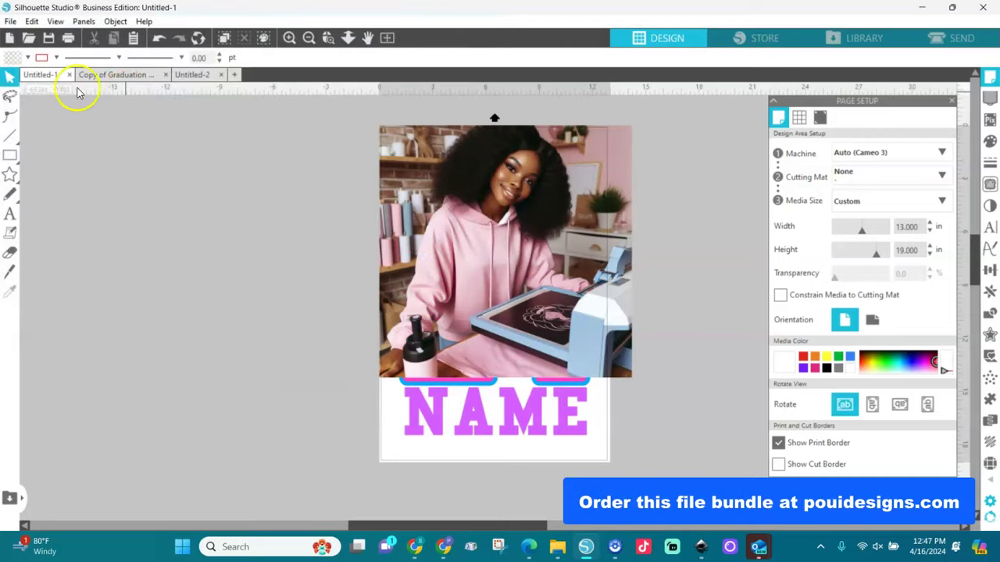
- Merge the green-cap graduate photo into the document and move it off the page, to its left
click(11, 21)
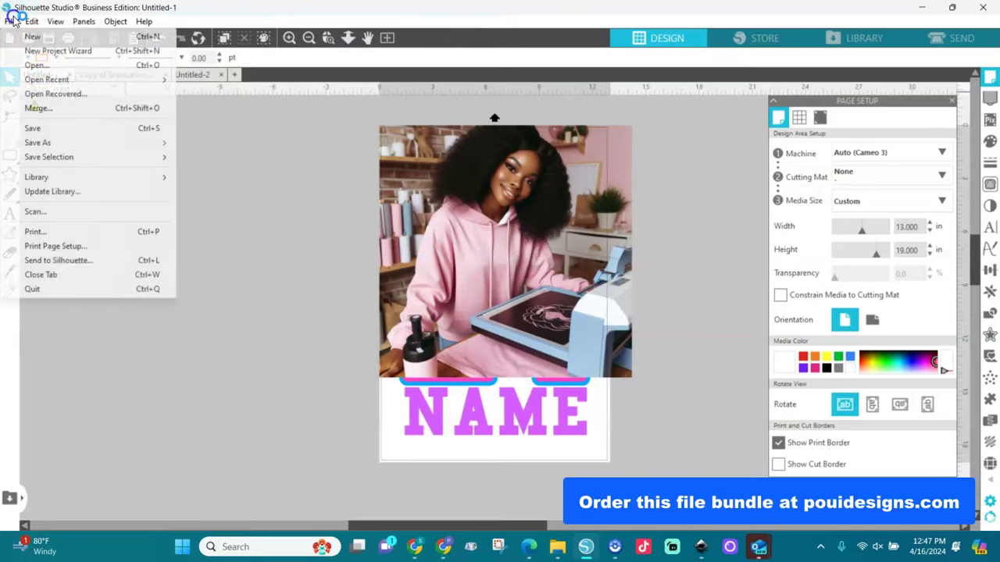
click(73, 109)
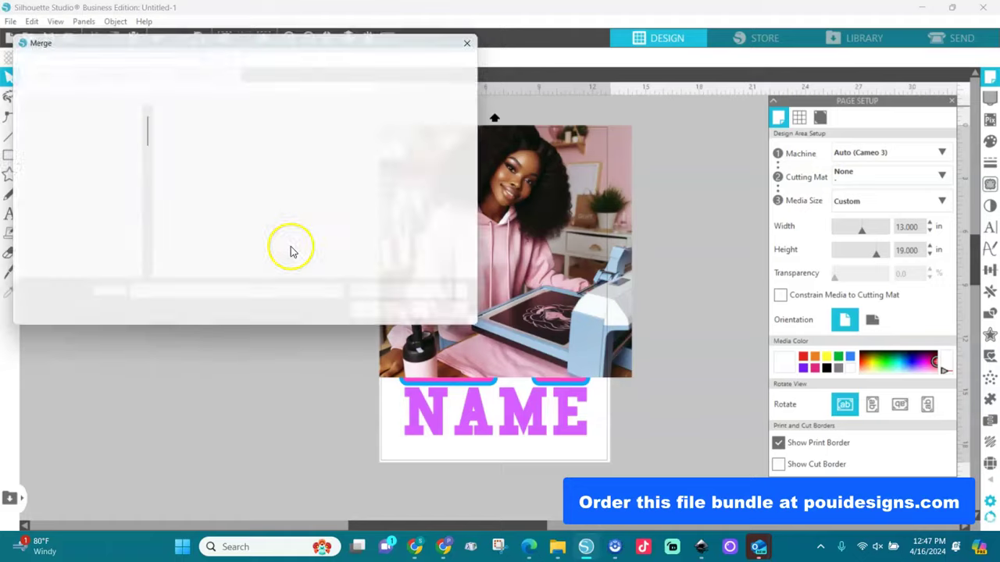
double_click(289, 142)
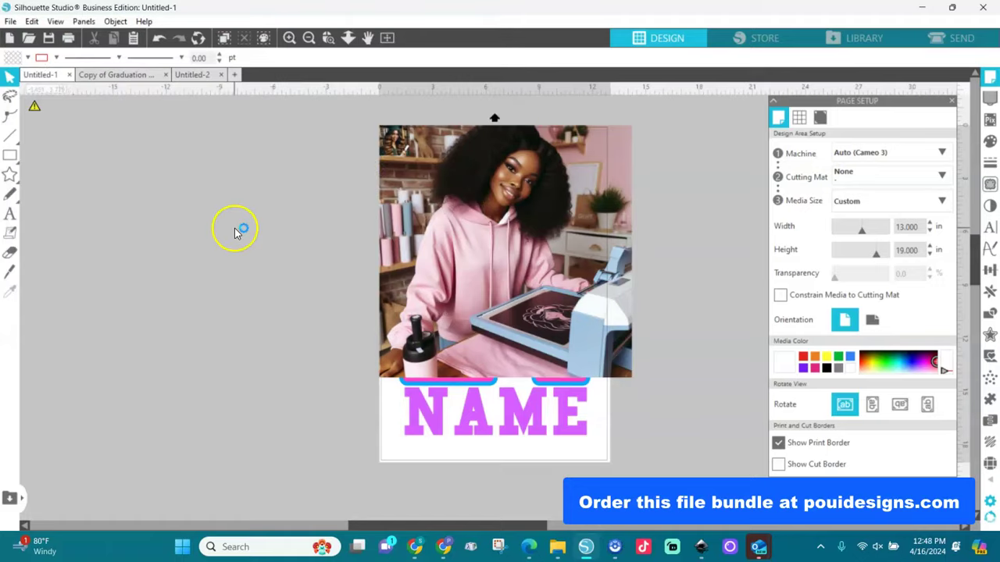
drag(395, 141, 291, 203)
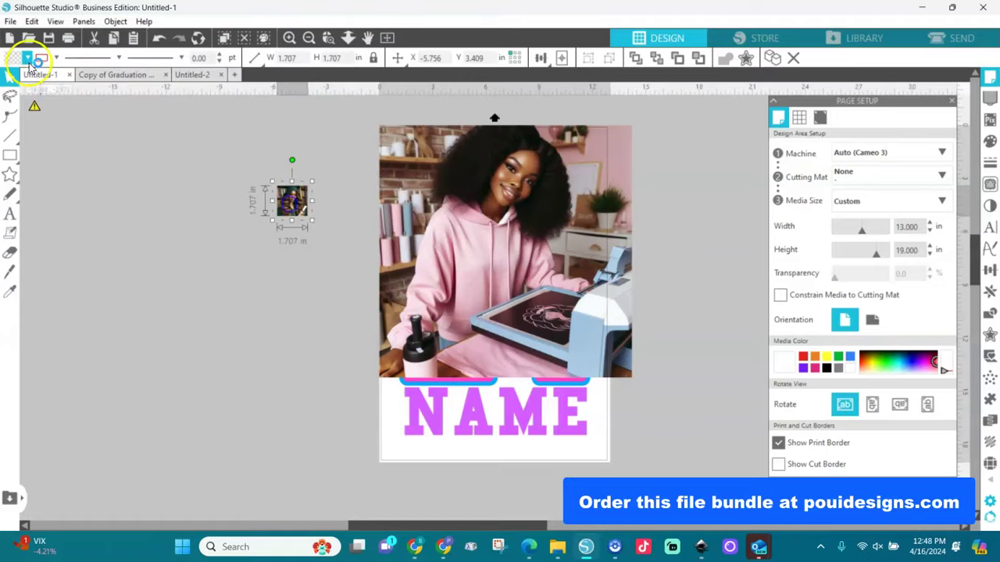
- Merge the graduate portrait DALL-E 2024-02-28 16.59.26, placing it right of the page and moving the pink-hoodie photo to the left
click(10, 22)
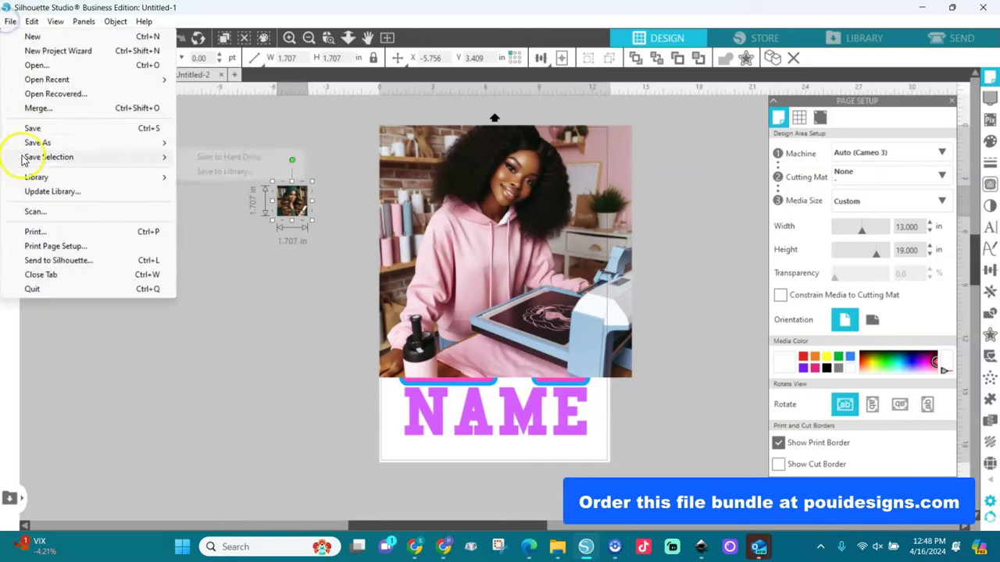
click(48, 107)
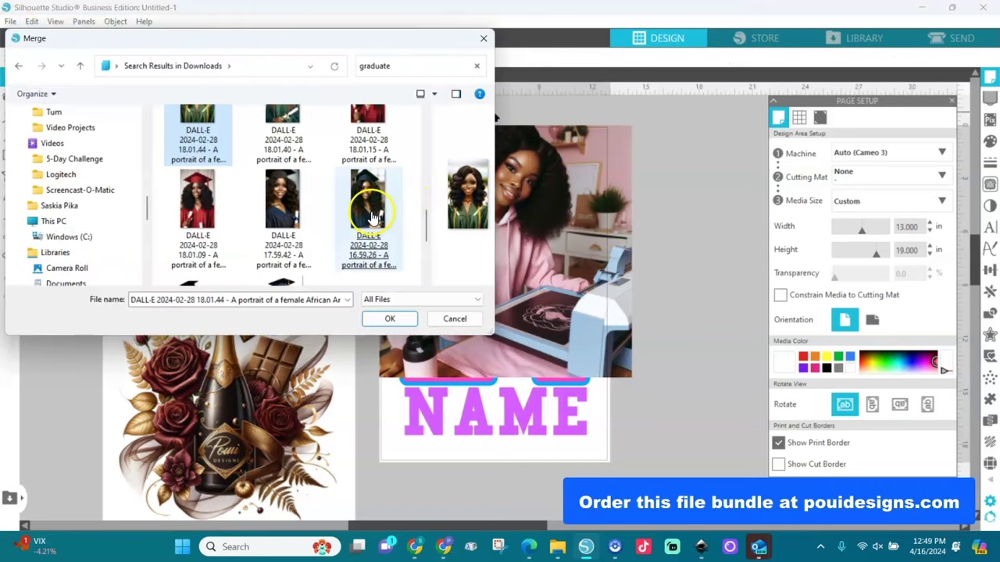
double_click(371, 209)
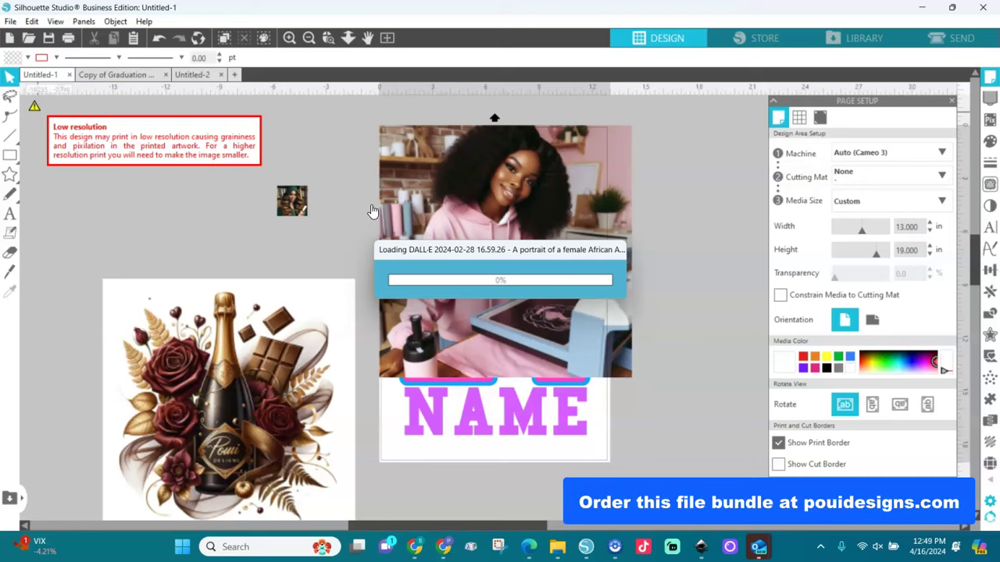
drag(527, 307, 804, 301)
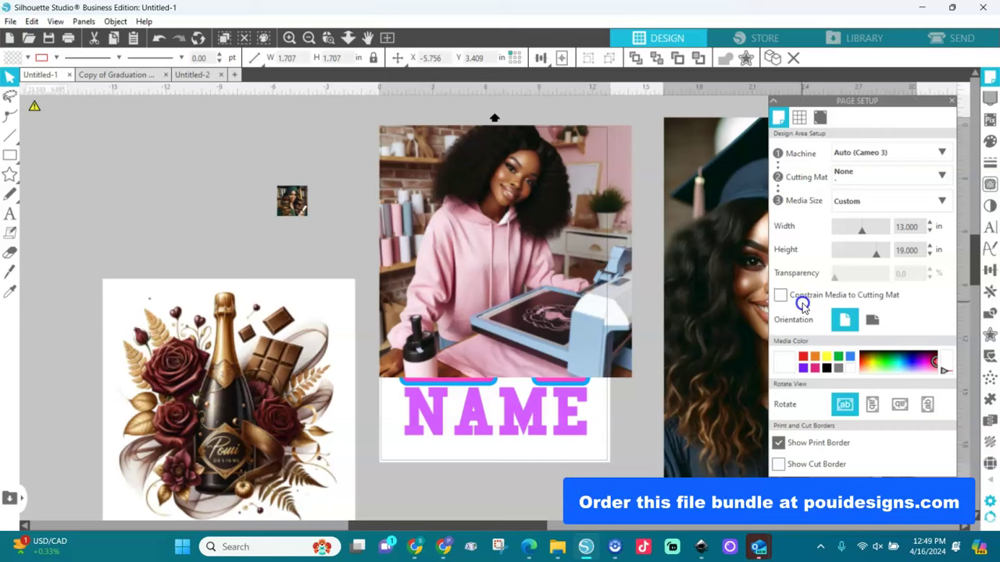
drag(500, 286, 63, 236)
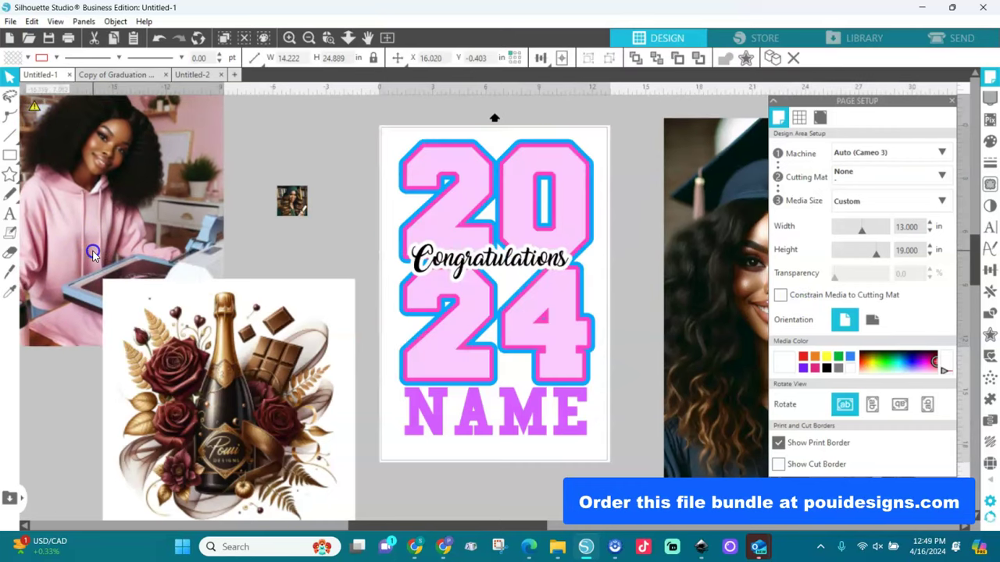
- Scale down the pink-hoodie photo and bottle artwork together, then shrink the navy-gown graduate portrait beside the page
click(255, 370)
click(146, 277)
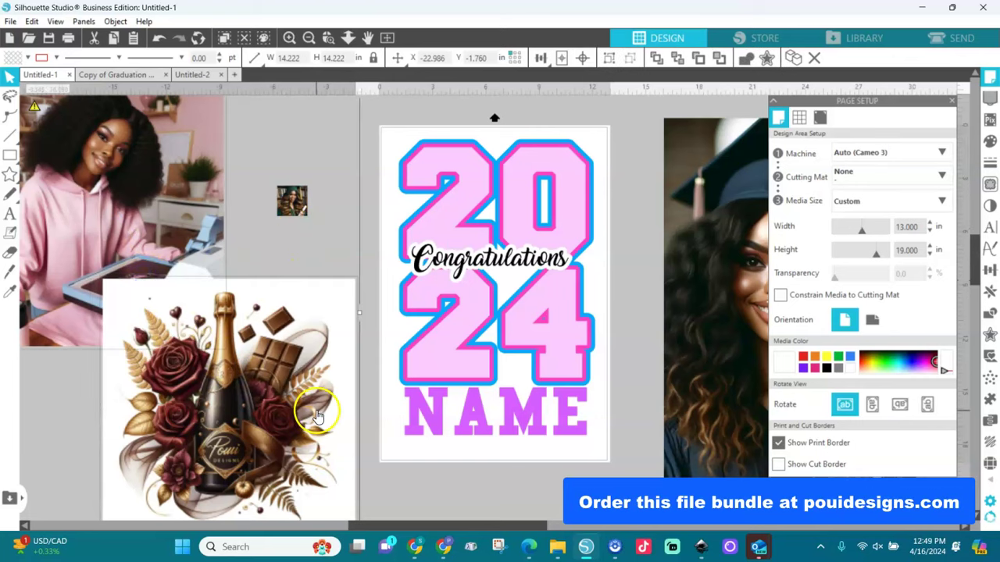
click(307, 38)
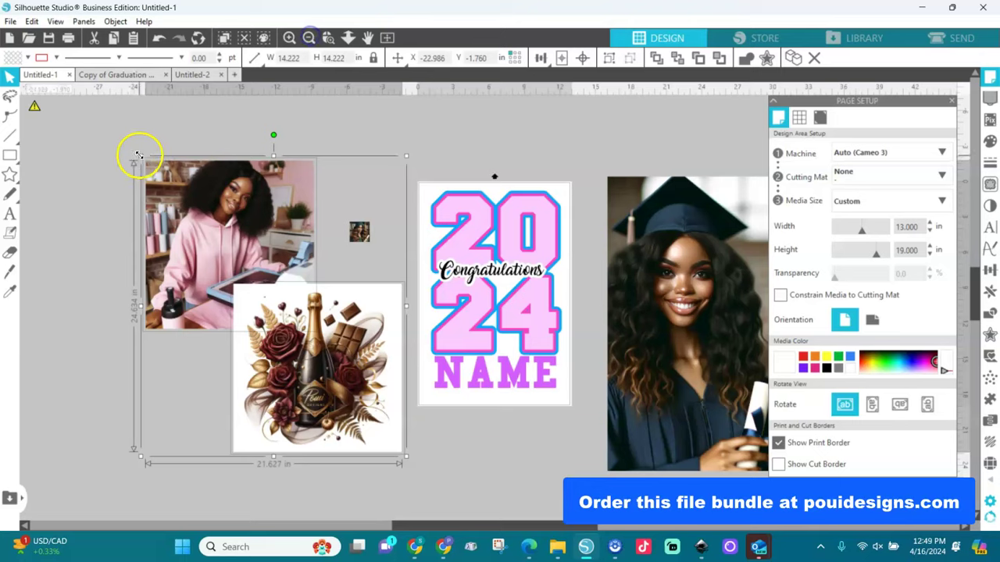
drag(138, 151, 268, 320)
drag(633, 338, 559, 336)
drag(702, 170, 599, 379)
- Enlarge the small green-cap graduate photo proportionally to about 7.37 inches square
click(359, 231)
drag(350, 222, 269, 158)
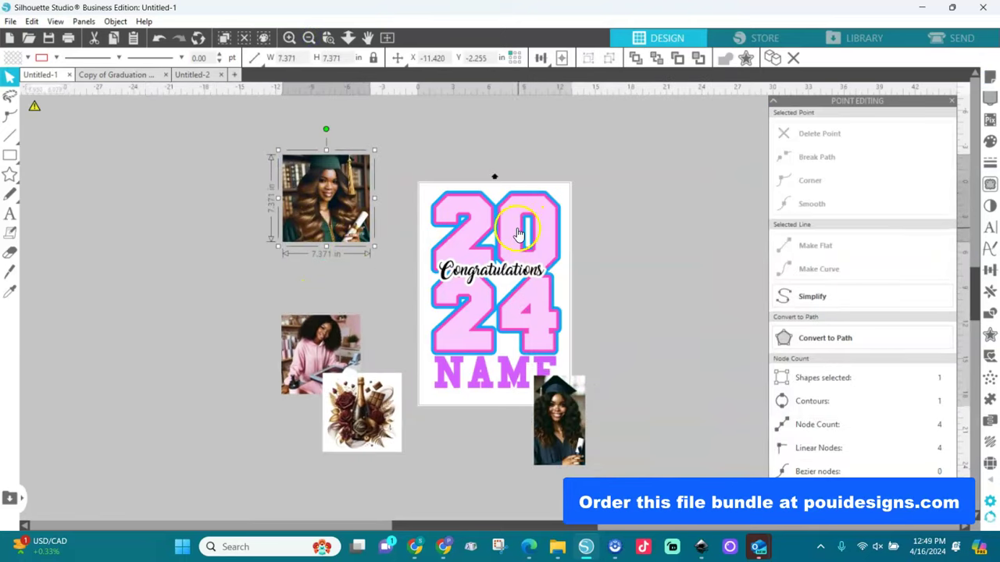
- Place the green-cap graduate photo over the 2 in the upper row and set its fill transparency to 49%
click(464, 227)
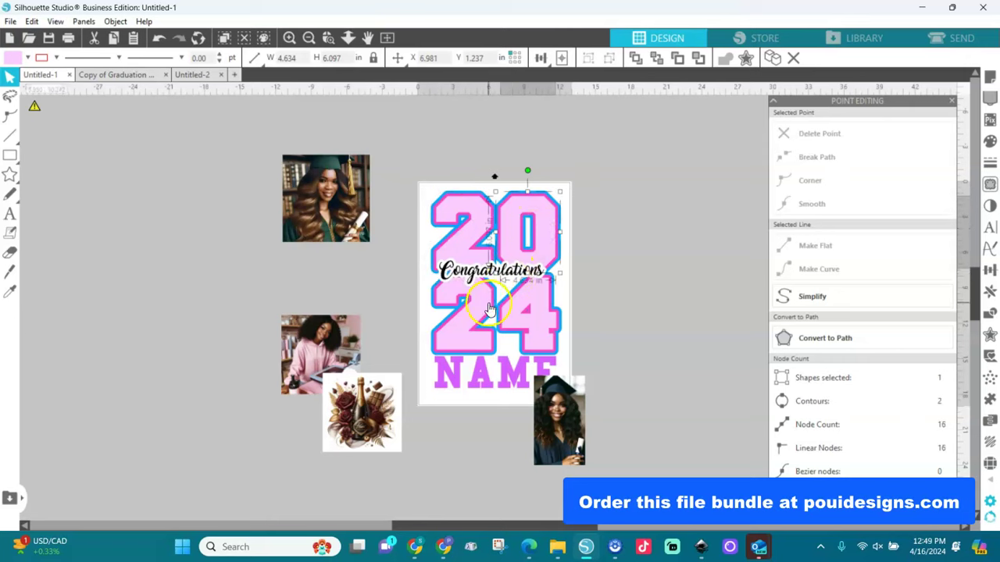
click(536, 314)
click(356, 205)
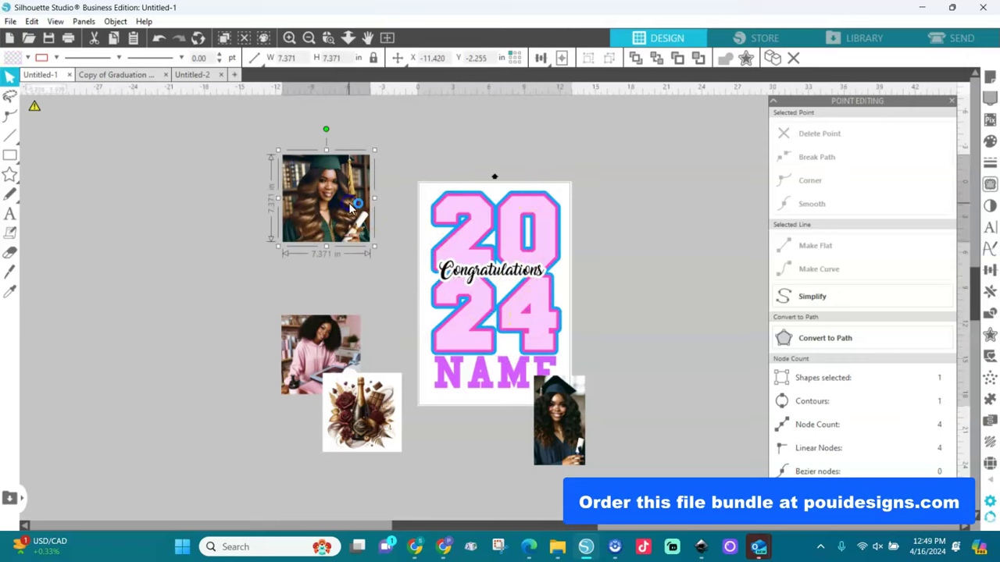
drag(330, 209, 470, 241)
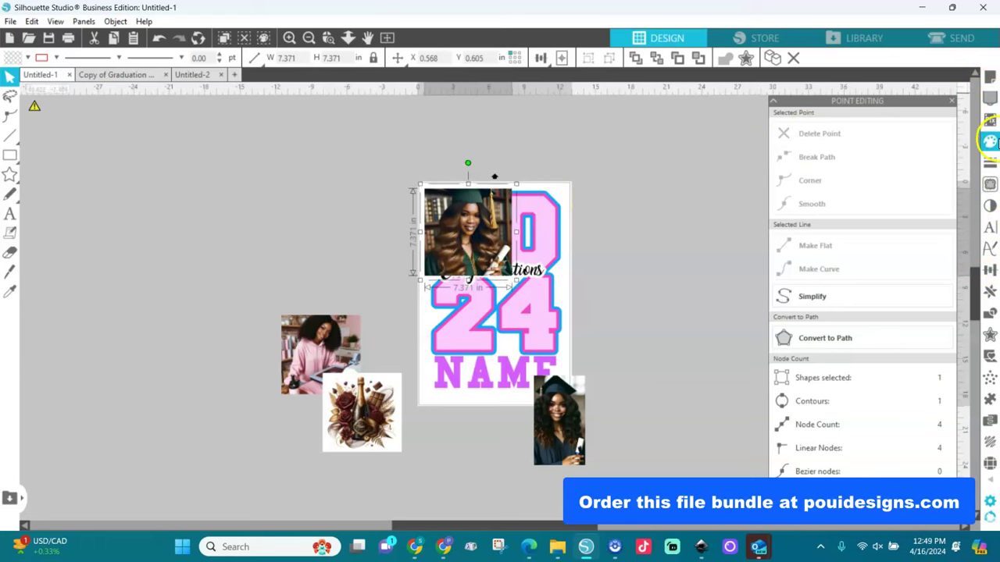
click(990, 142)
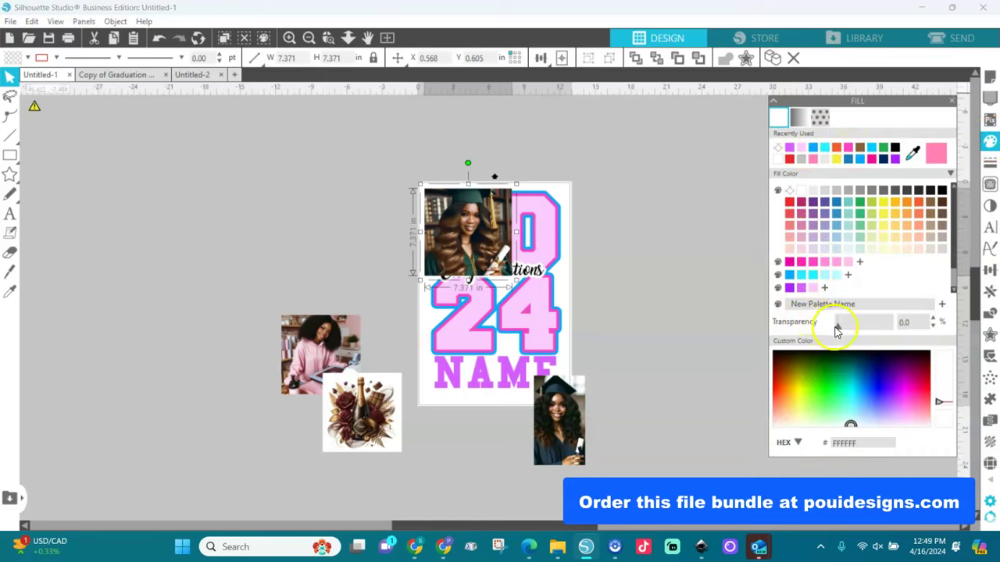
drag(837, 327, 863, 328)
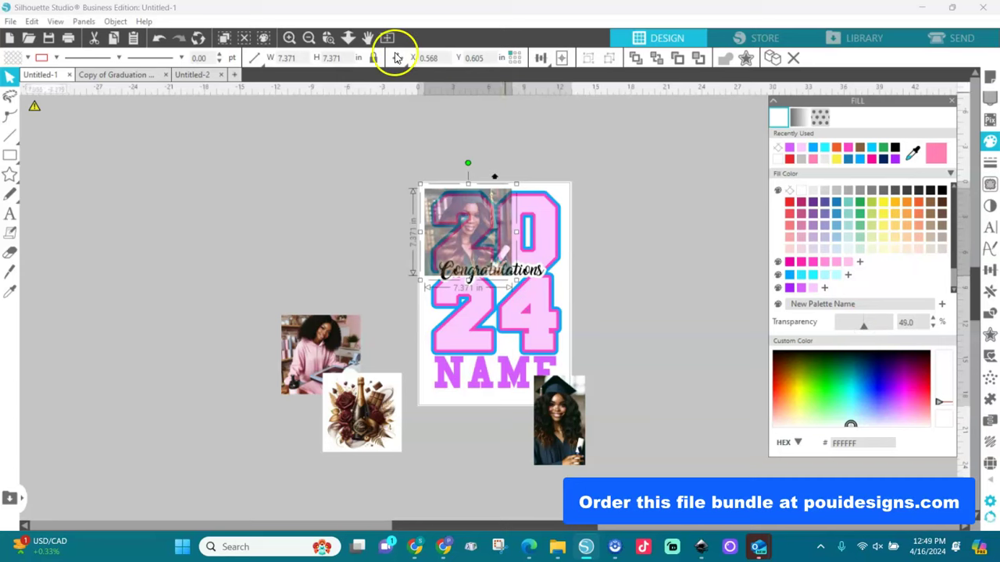
- Resize the translucent graduate photo to about 7.16 inches square and align the face within the upper 2
click(289, 38)
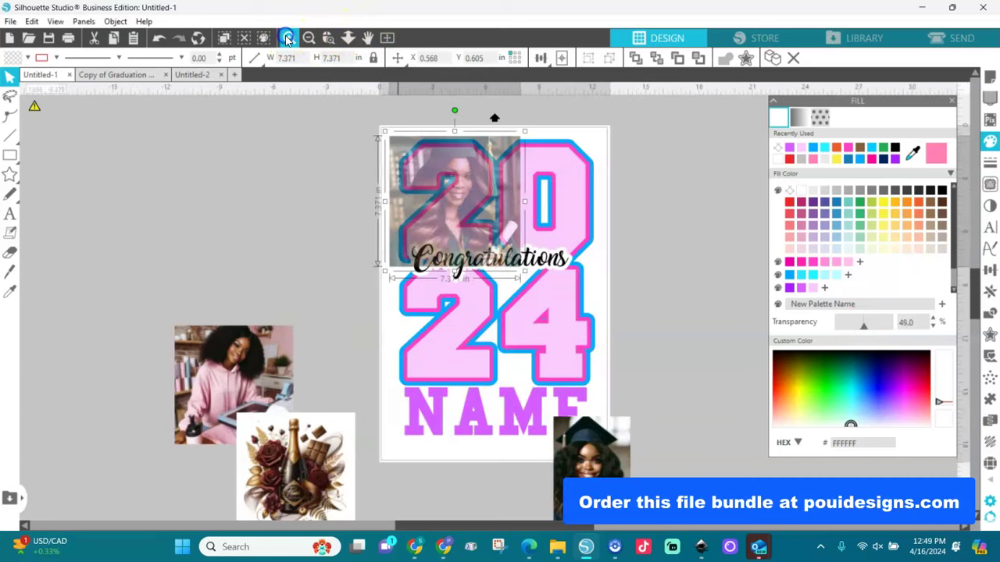
click(289, 37)
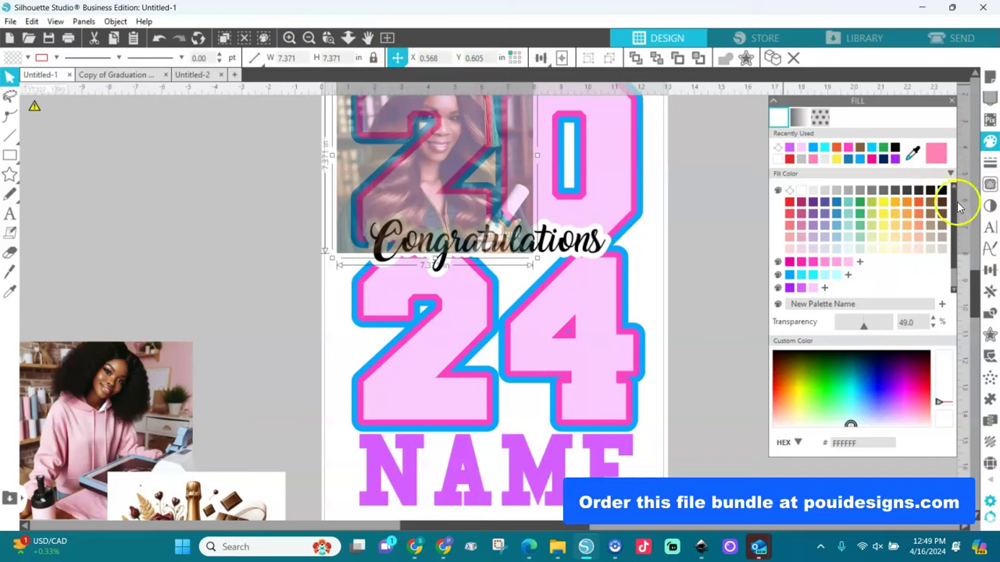
scroll(975, 286, up, 3)
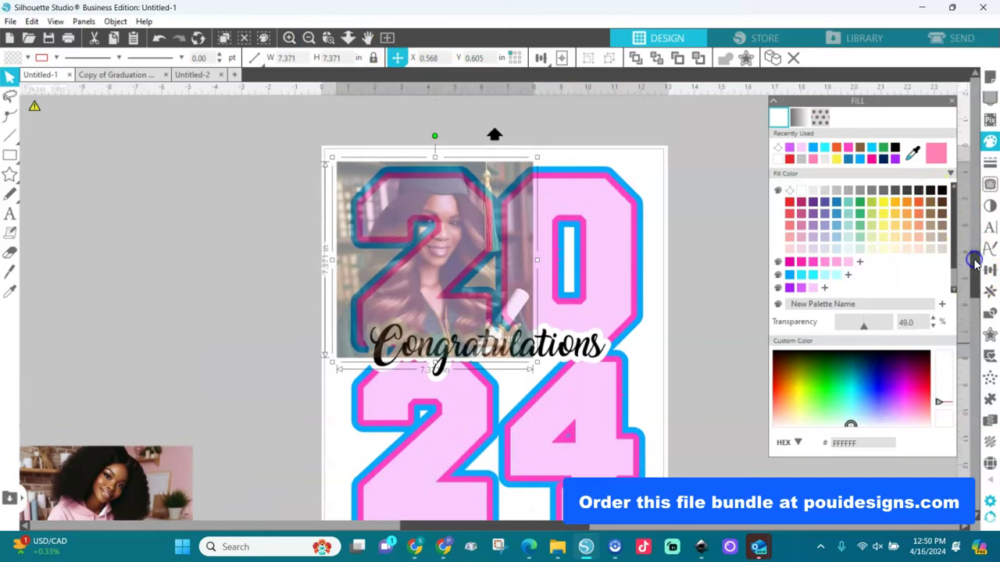
drag(457, 245, 474, 246)
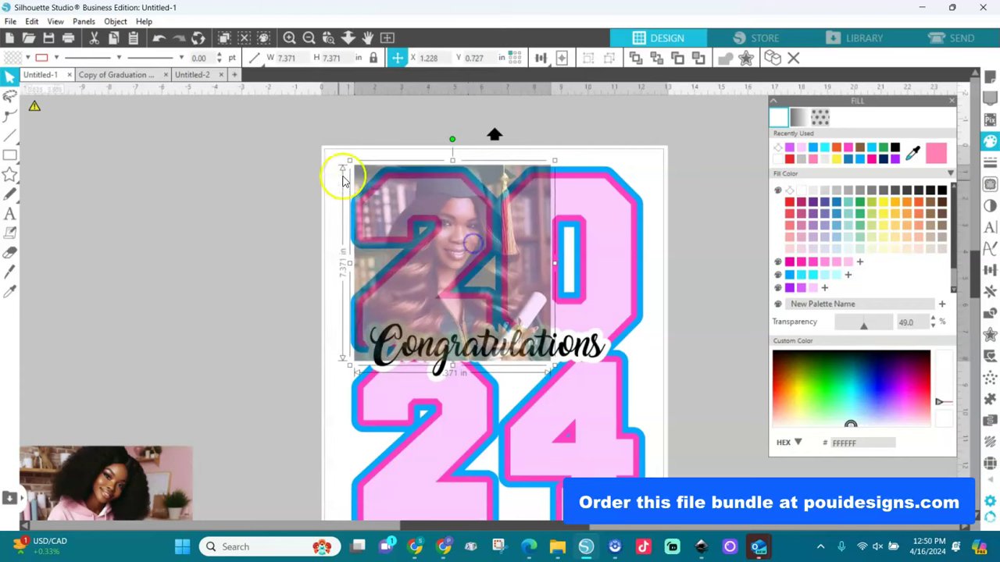
mouse_move(349, 365)
mouse_down()
mouse_move(331, 381)
mouse_move(340, 377)
mouse_up()
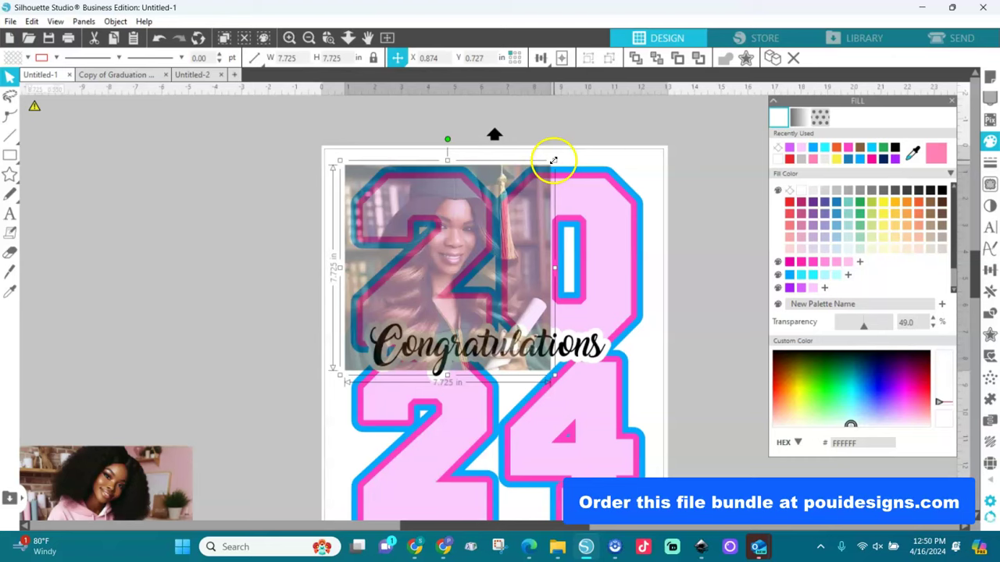
drag(553, 160, 539, 175)
drag(465, 216, 468, 214)
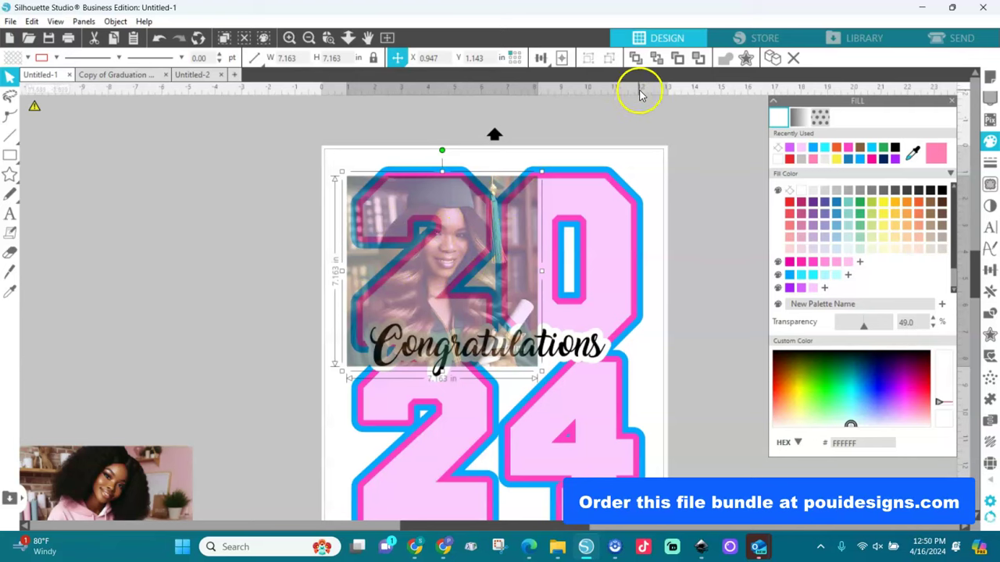
- Send the graduate photo to the back and crop it to the light pink shape of the upper 2
click(658, 57)
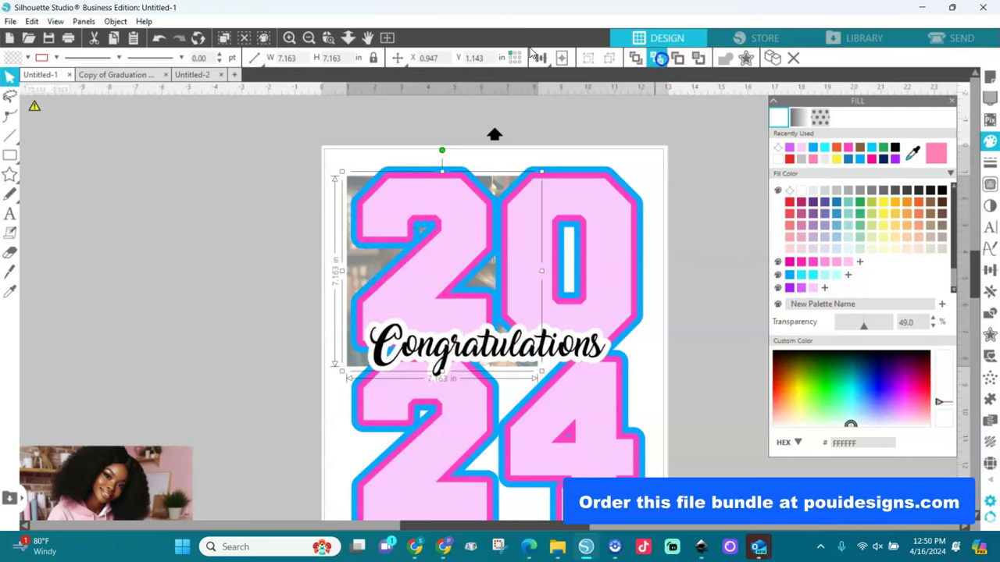
click(467, 240)
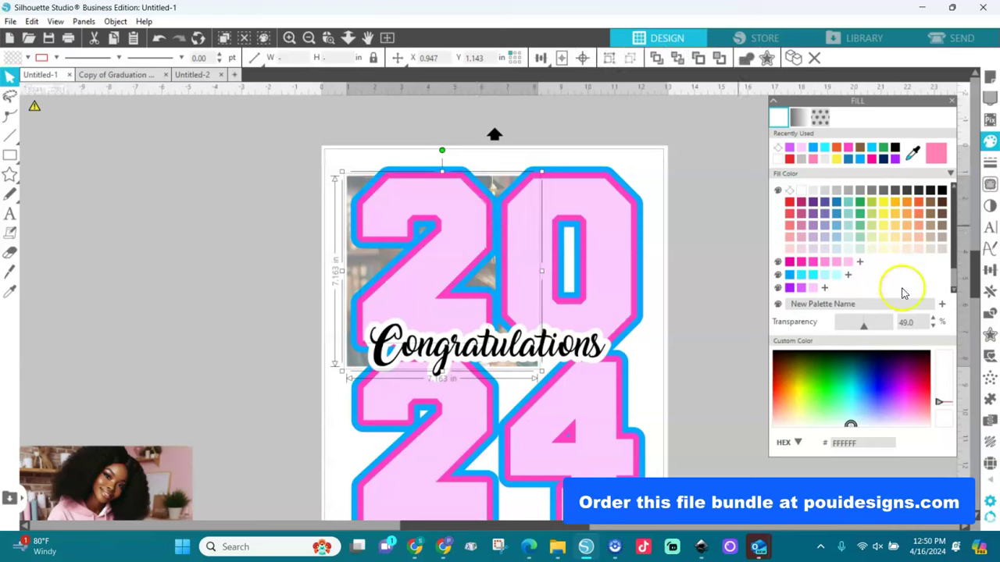
click(990, 315)
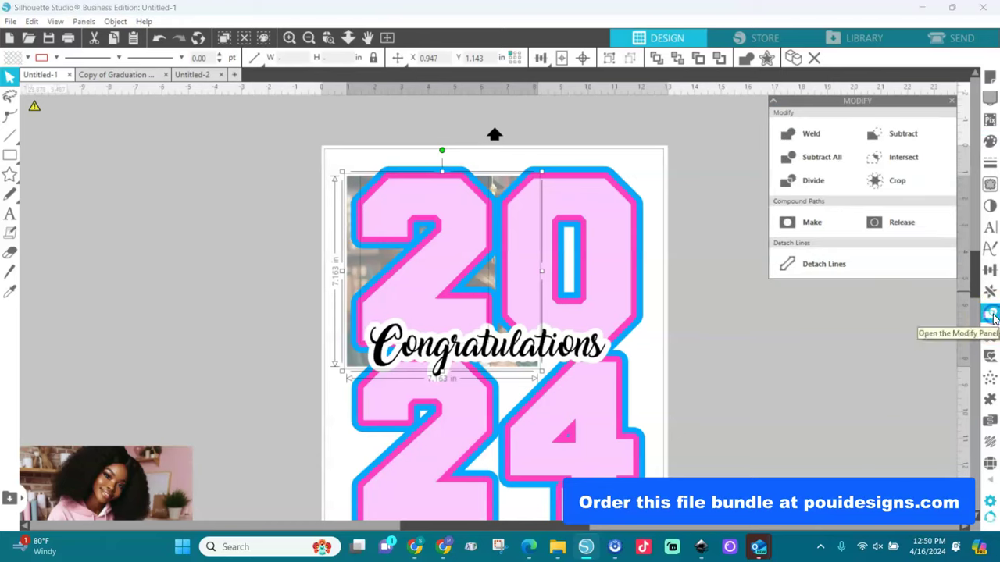
click(896, 183)
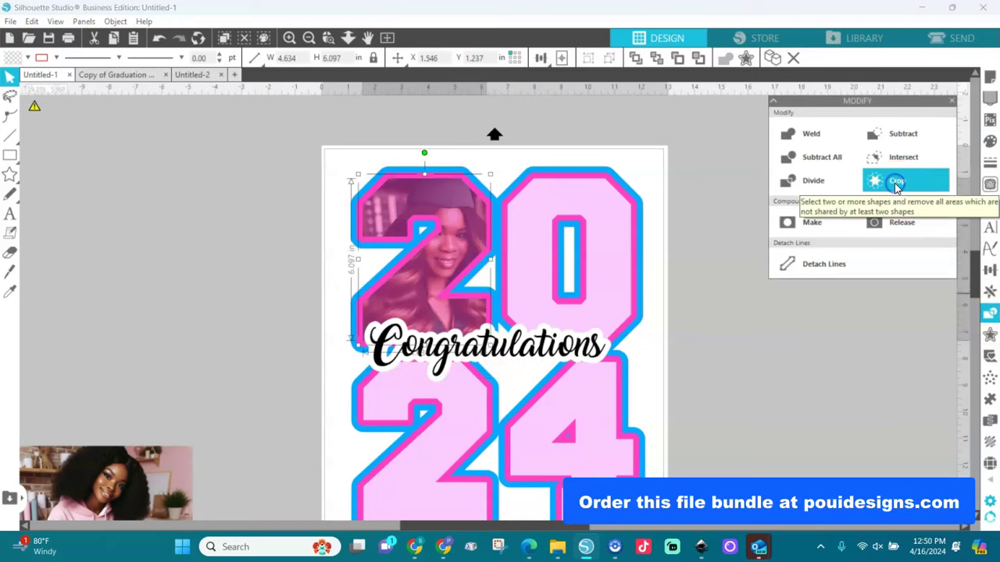
- Set the fill transparency of the photo cropped into the upper 2 to 0%
click(991, 140)
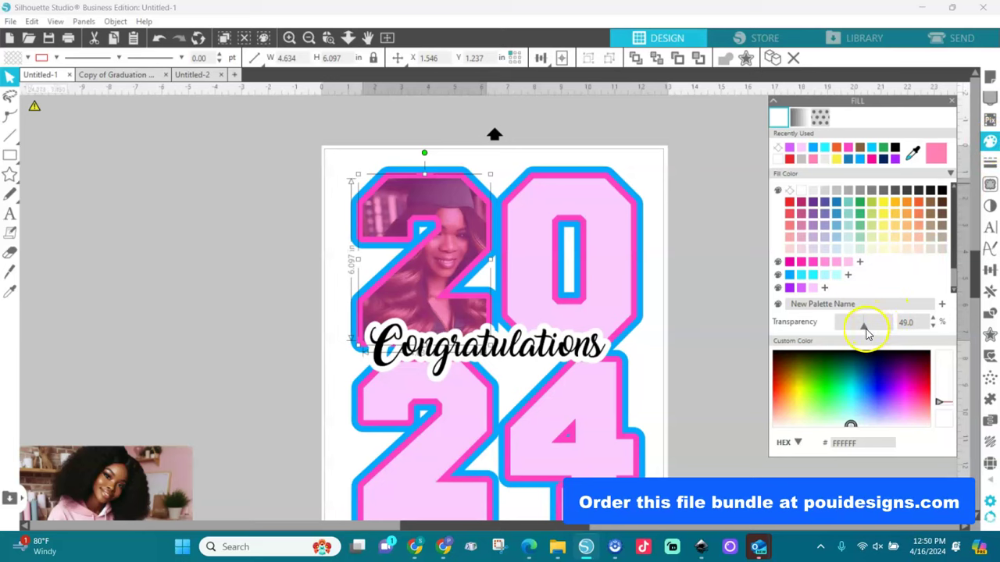
drag(866, 331, 820, 344)
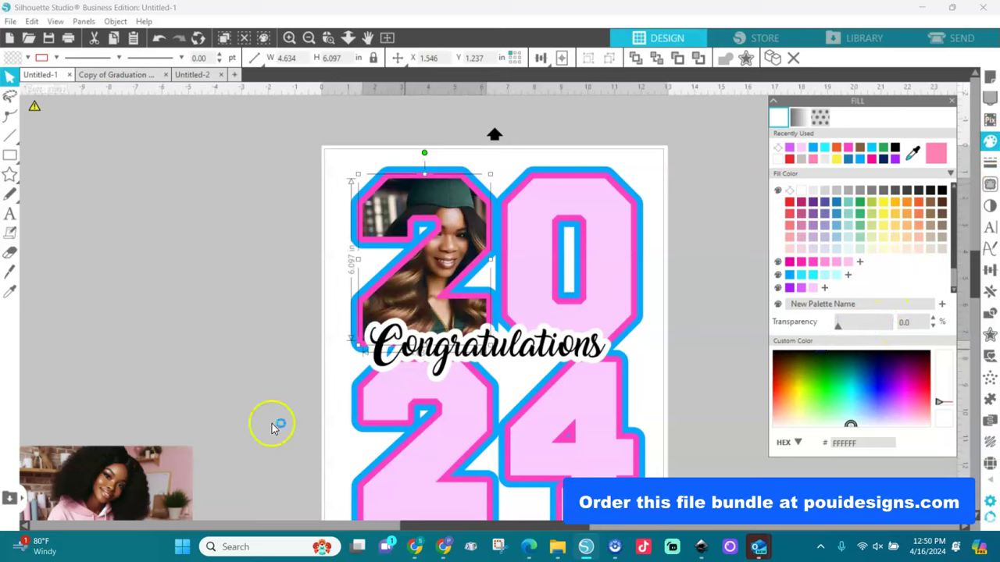
- Place the pink-hoodie photo over the 0 and set its fill transparency to 68%
click(355, 378)
drag(355, 379, 624, 216)
click(500, 175)
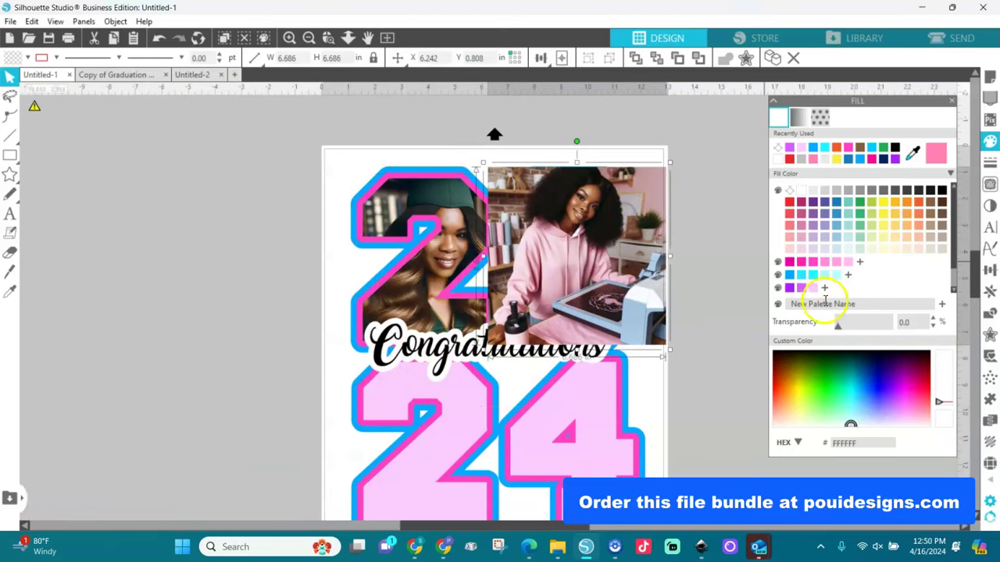
drag(841, 331, 874, 329)
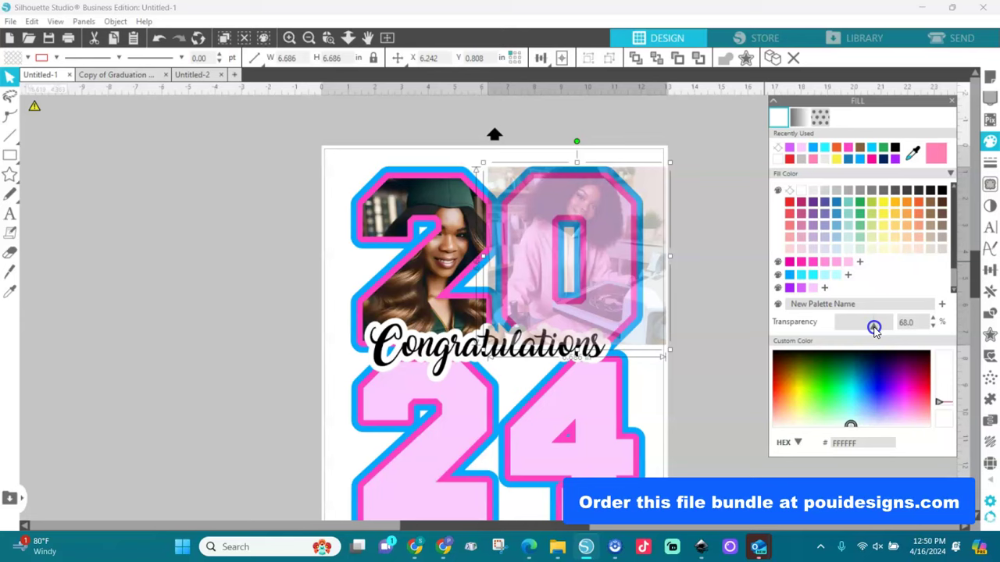
- Shift the translucent pink-hoodie photo so the woman is framed within the 0 and send it to the back
drag(620, 270, 628, 279)
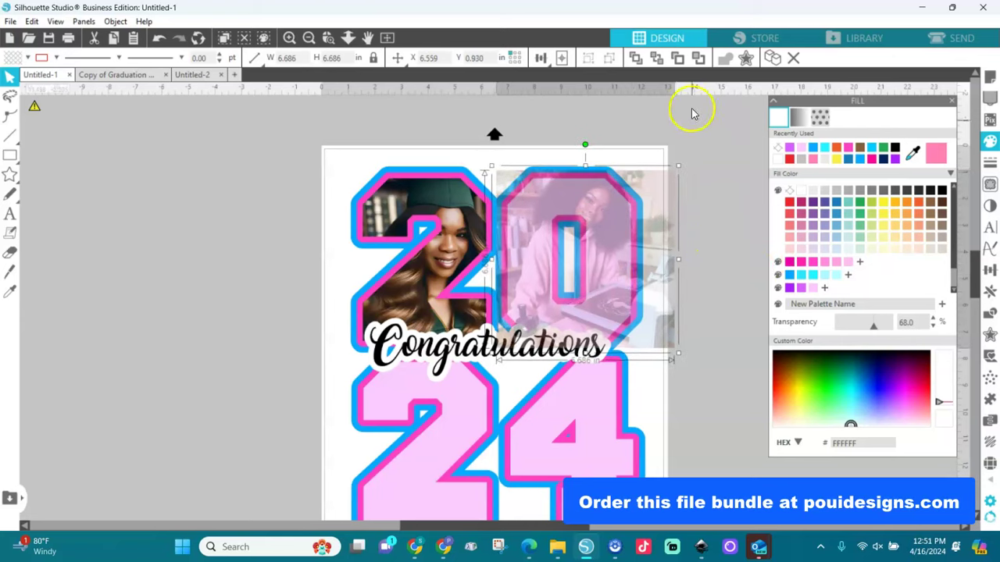
click(657, 61)
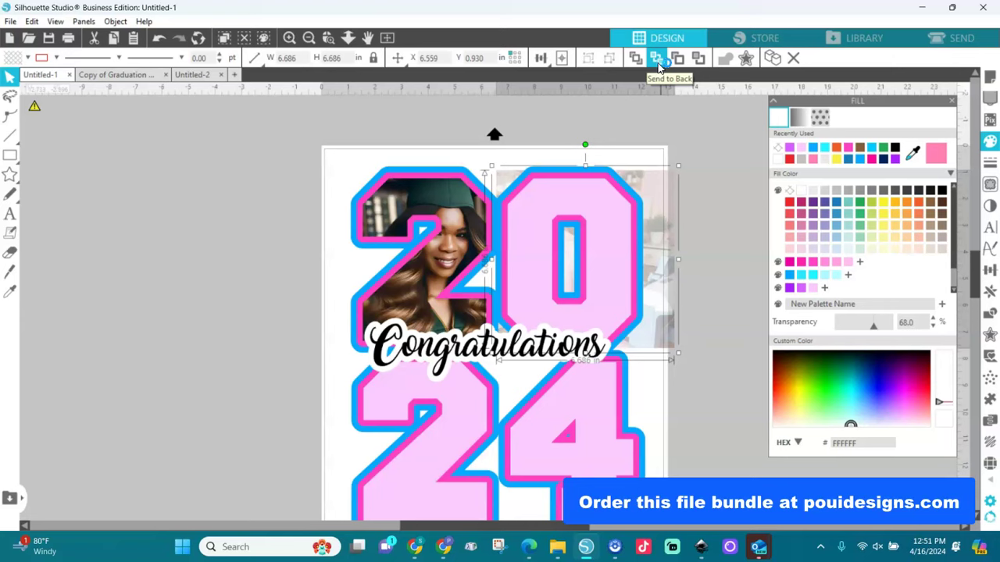
- Crop the pink-hoodie photo to the light pink shape of the 0 and set its fill transparency to 0%
click(607, 223)
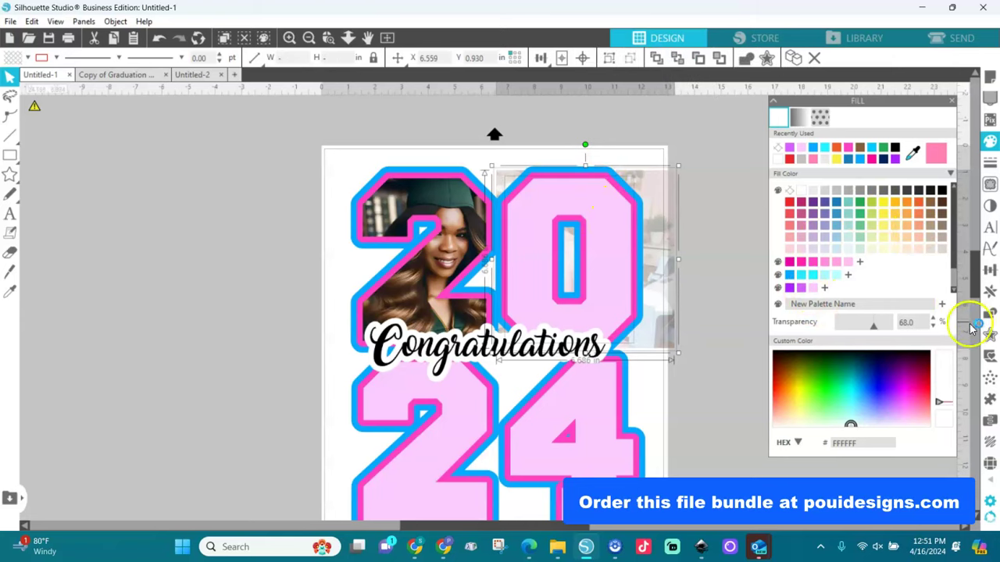
click(989, 317)
click(894, 181)
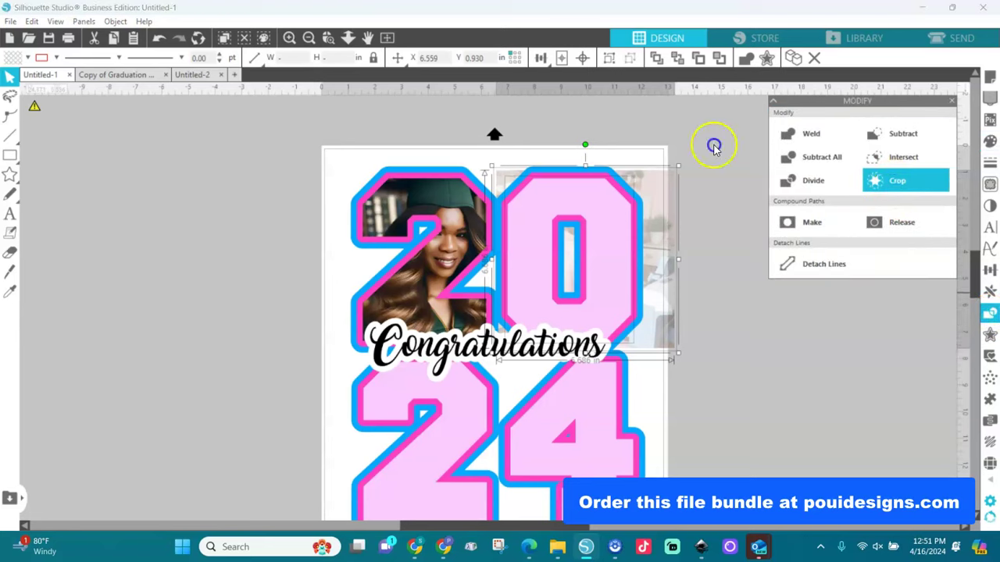
click(989, 140)
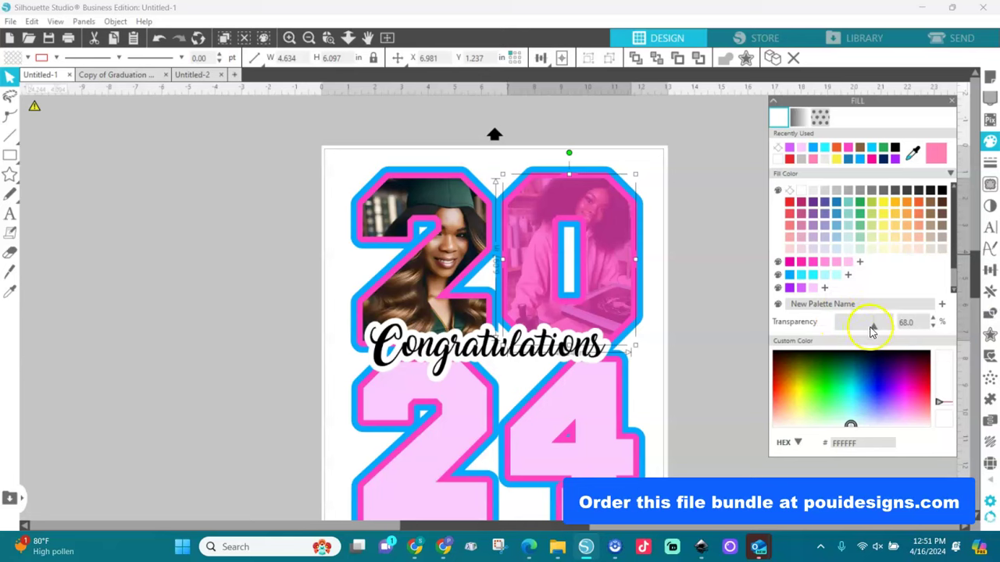
drag(873, 328, 822, 336)
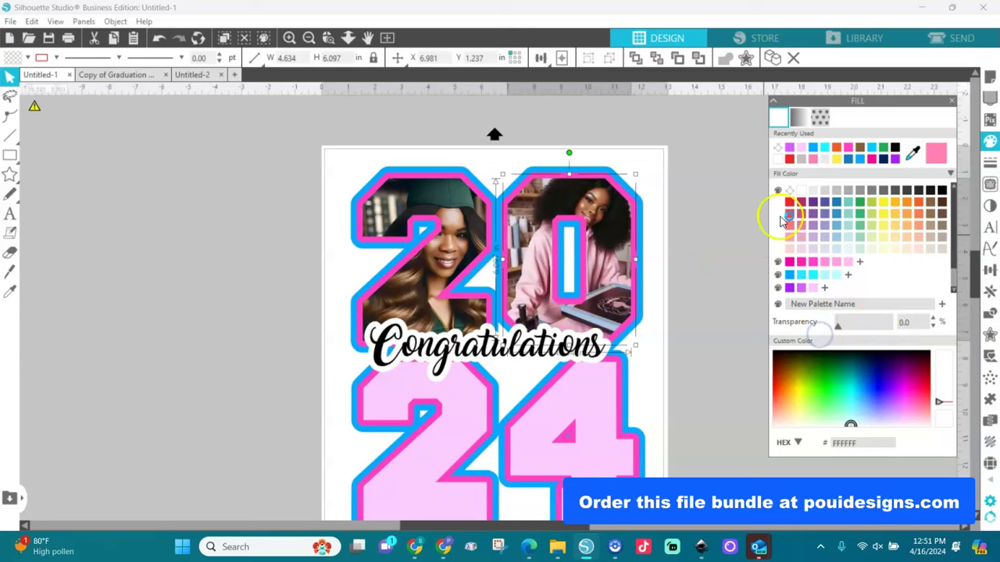
- Place the graduation-cap photo over the 4 at about 5.39 by 8.7 inches with 44% fill transparency and send it to the back
drag(975, 282, 975, 316)
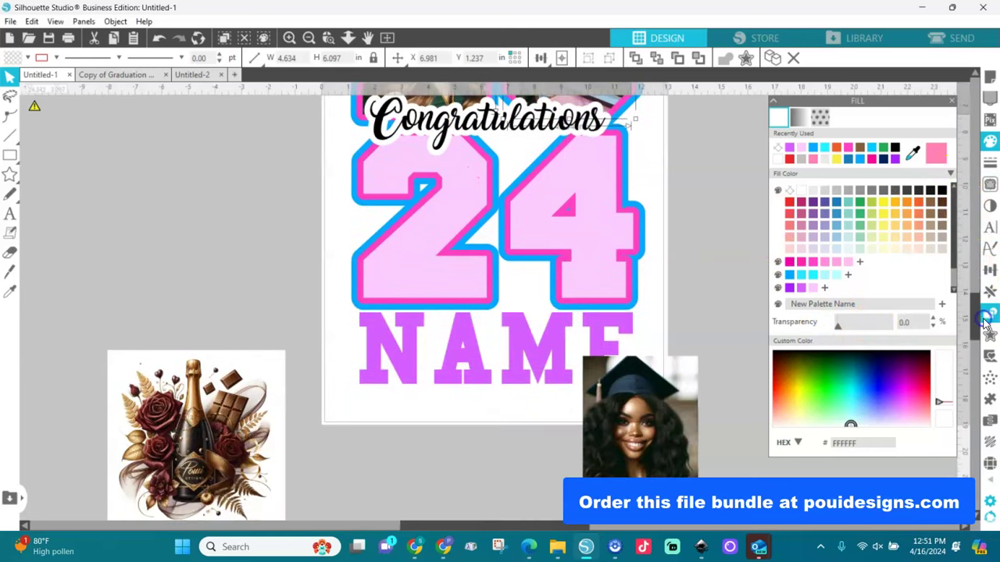
drag(576, 465, 603, 259)
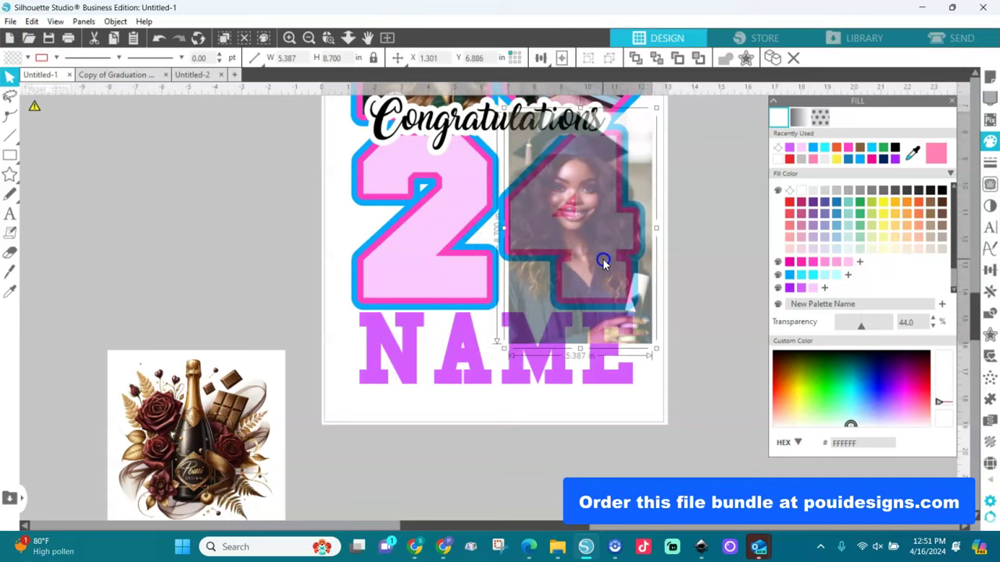
drag(207, 444, 219, 368)
mouse_move(586, 281)
mouse_down()
mouse_move(576, 291)
mouse_move(584, 297)
mouse_up()
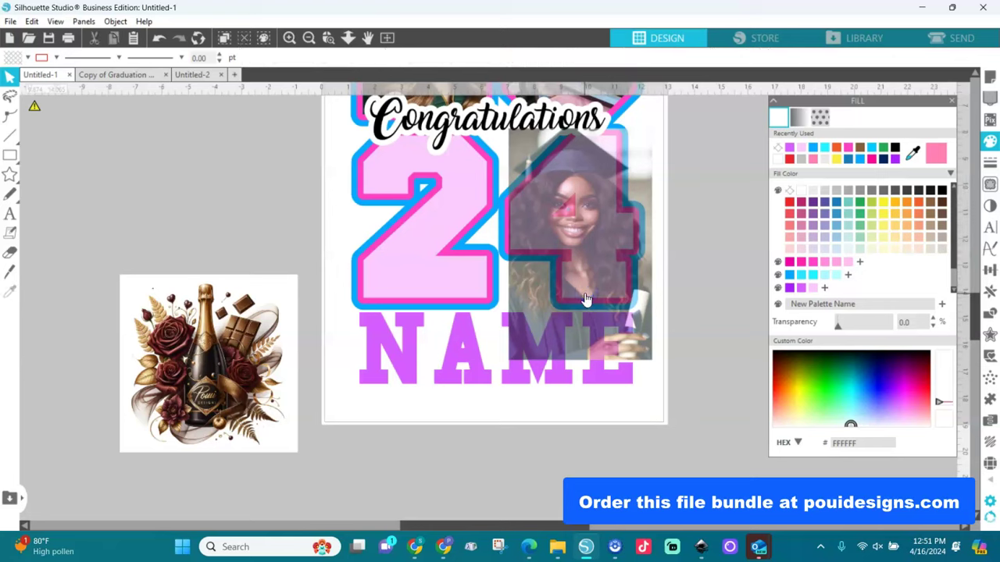
click(607, 245)
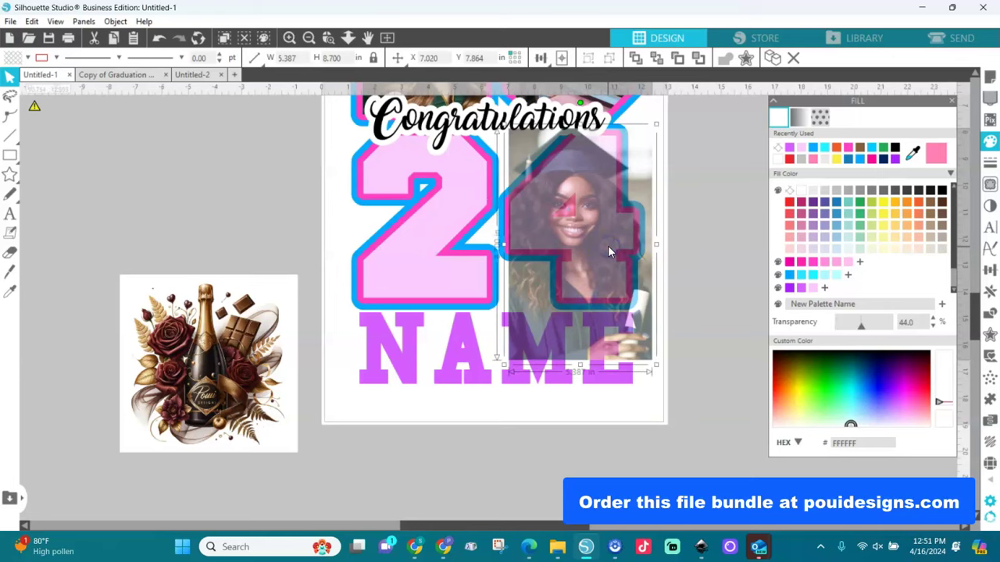
click(656, 58)
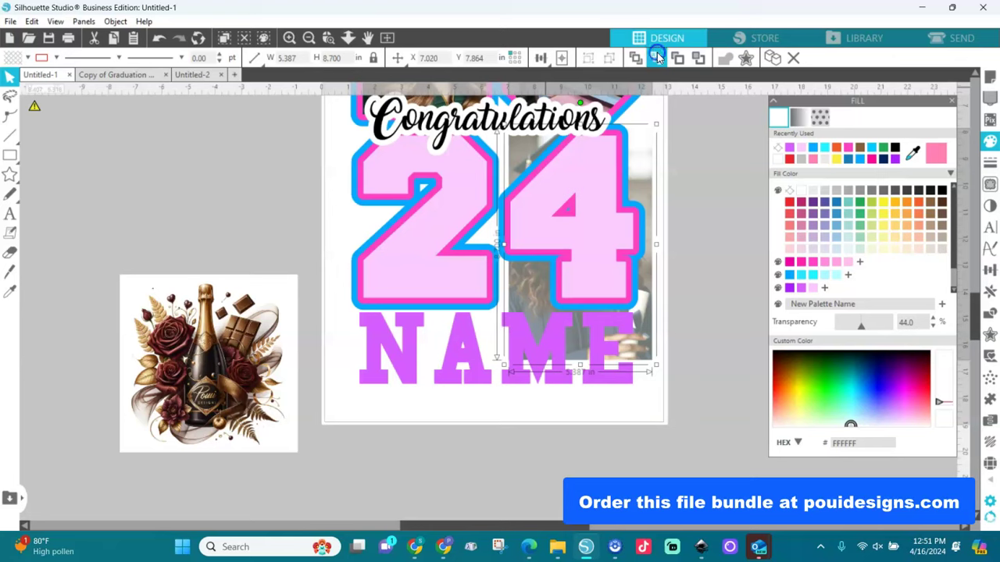
- Crop the graduation-cap photo to the light pink shape of the 4 and set its fill transparency to 0%
click(607, 231)
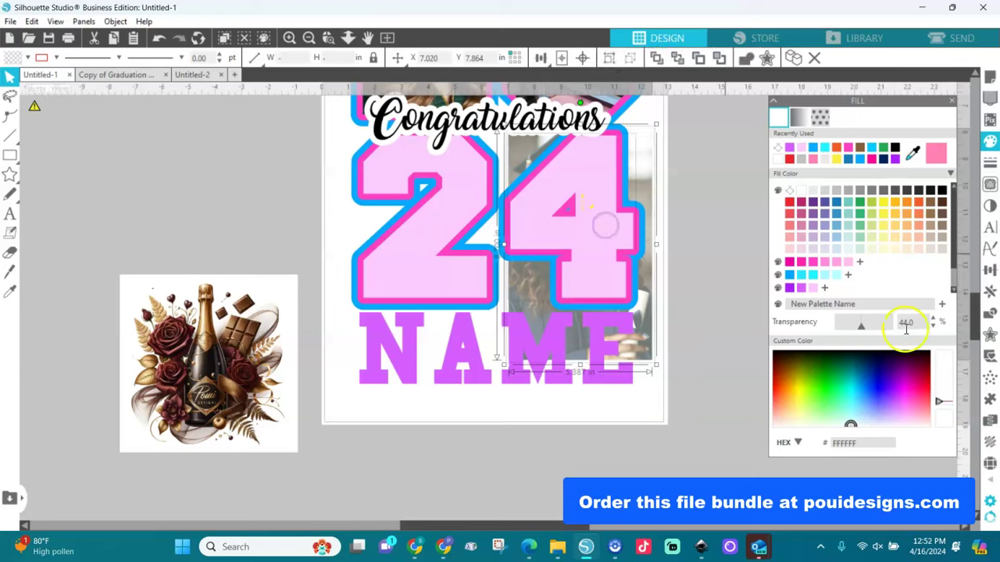
click(990, 313)
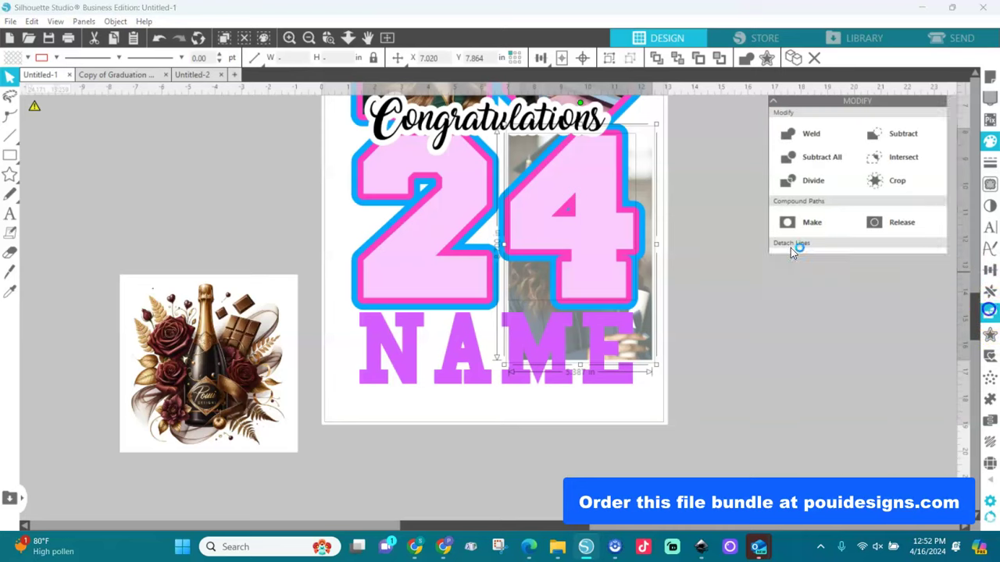
click(892, 186)
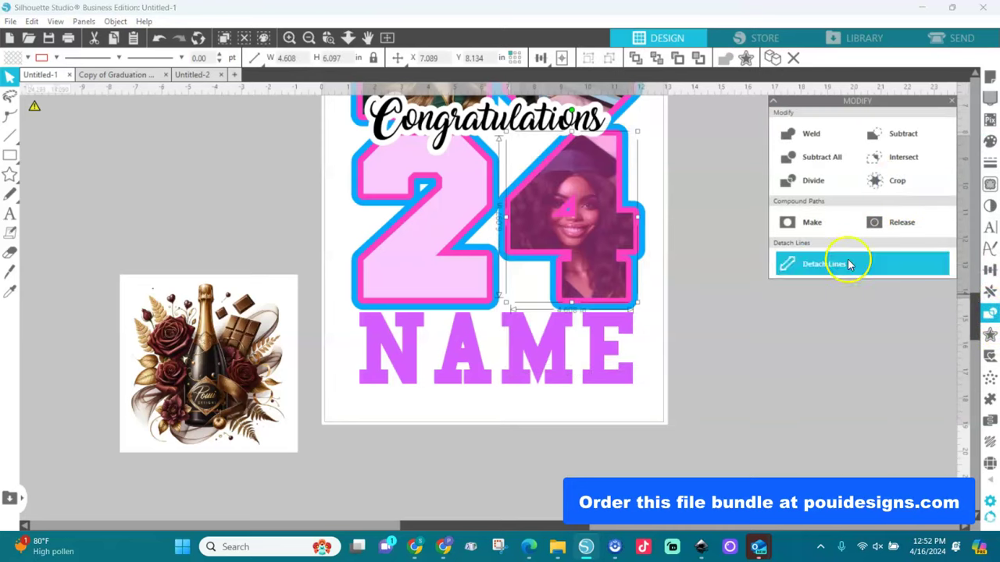
click(989, 140)
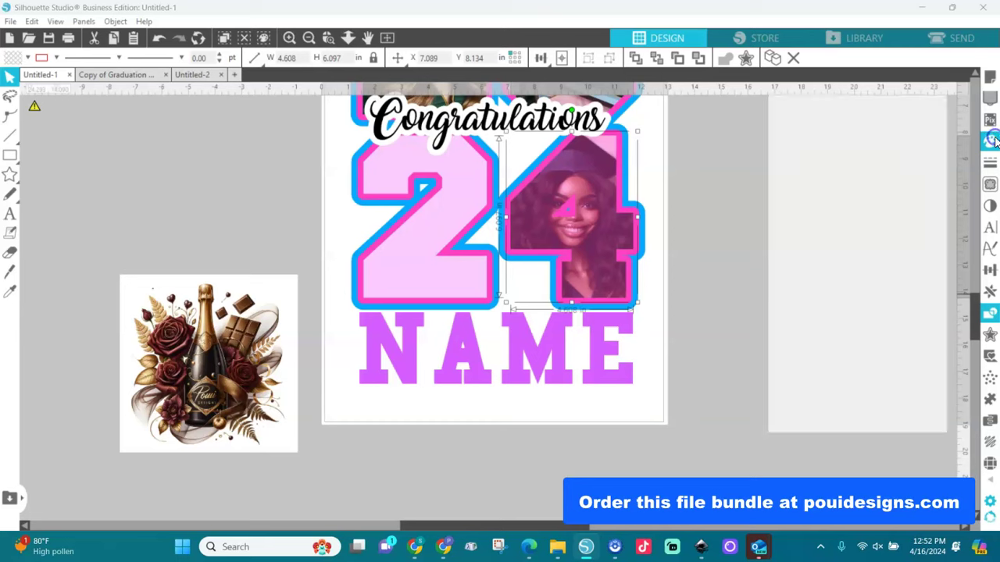
drag(862, 328, 833, 332)
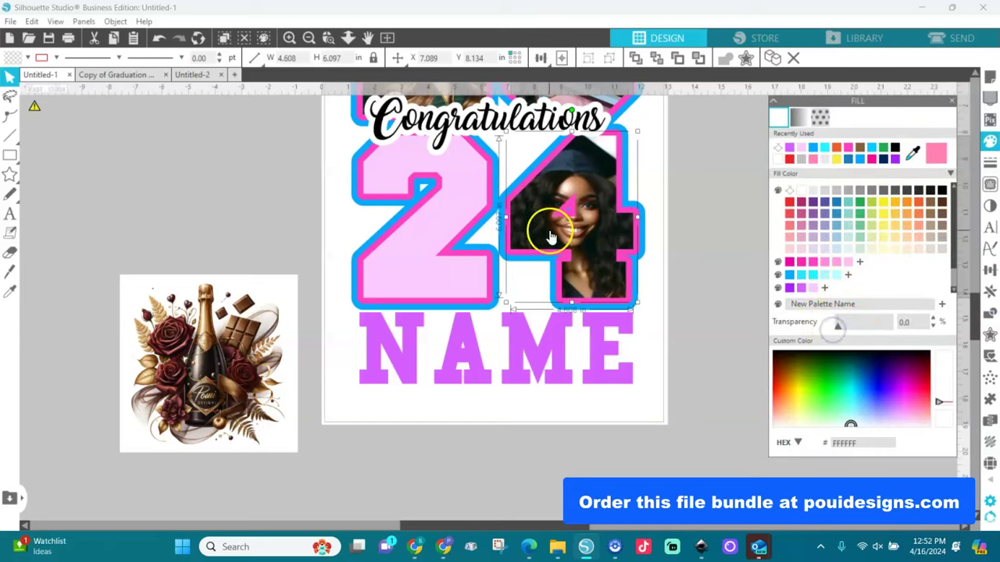
- Place the champagne bottle artwork over the lower 2 at about 7.03 inches square and set its fill transparency to 54%
click(351, 223)
click(250, 358)
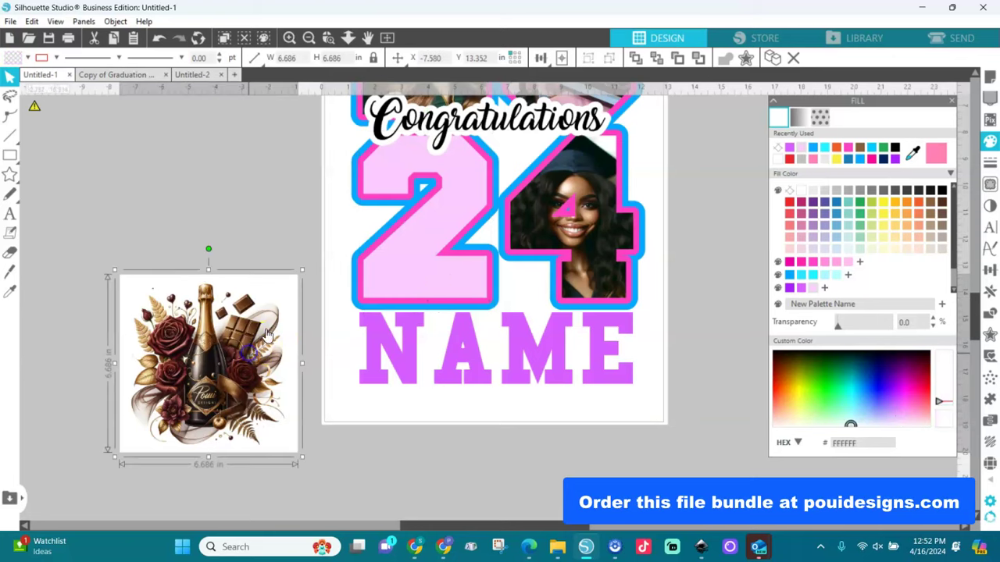
drag(247, 342, 452, 196)
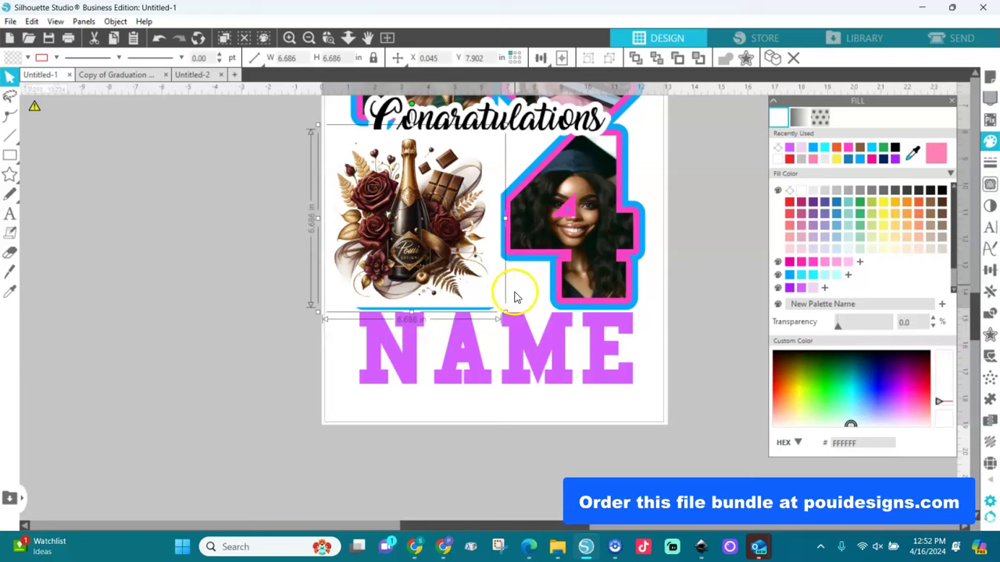
drag(507, 313, 514, 320)
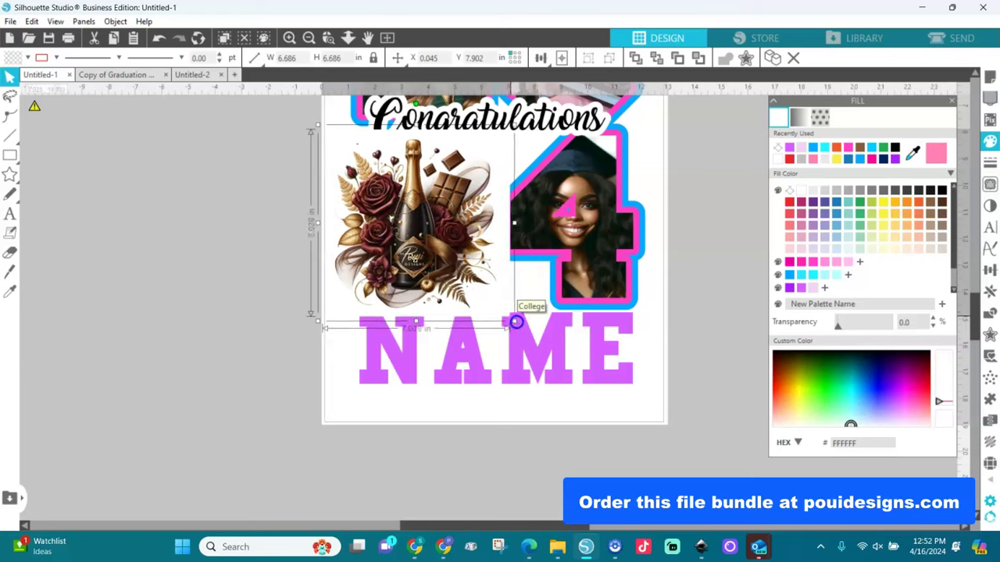
drag(838, 330, 865, 328)
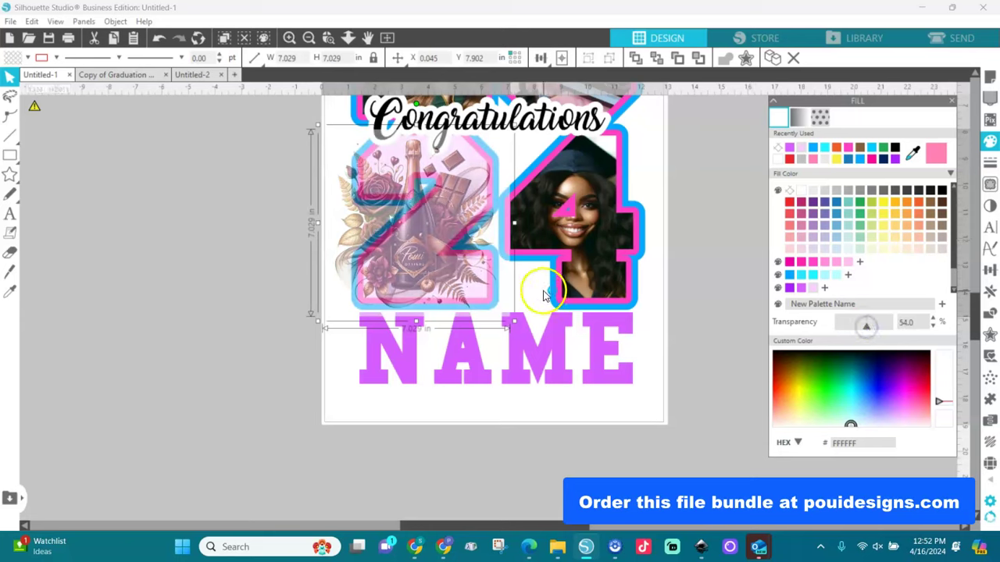
click(429, 264)
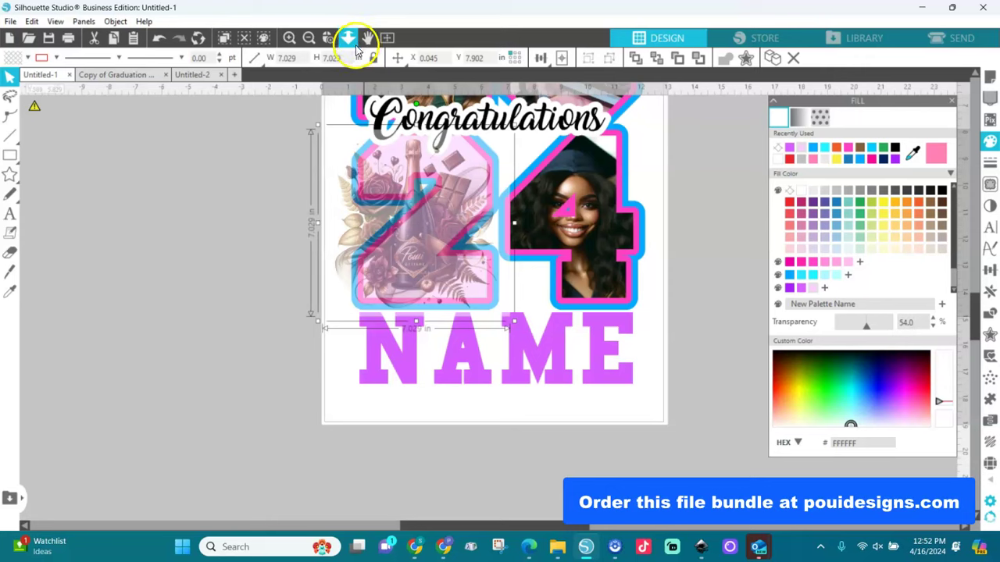
- Tilt the champagne artwork clockwise and enlarge it to about 7.29 inches square so it covers the lower 2
click(310, 39)
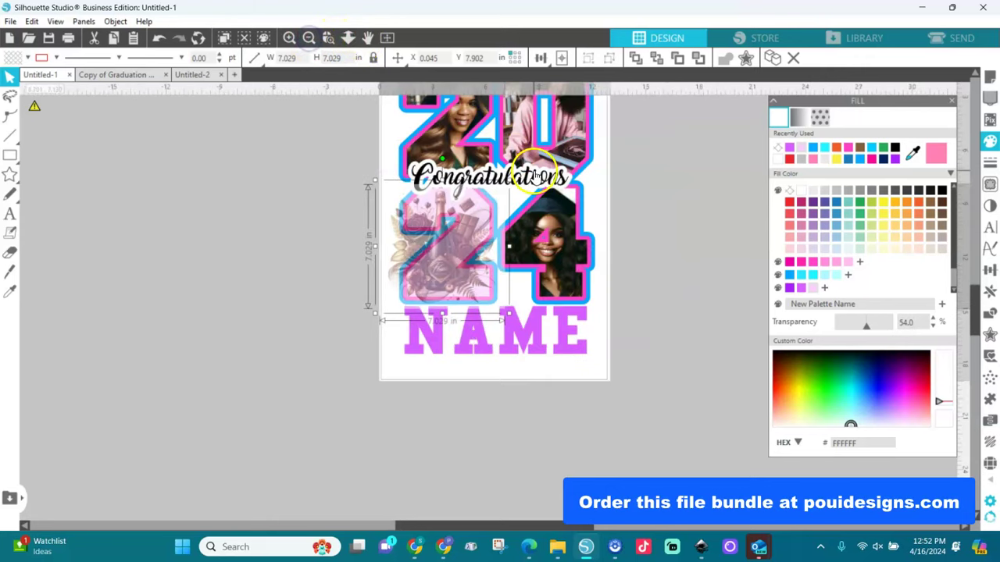
click(473, 215)
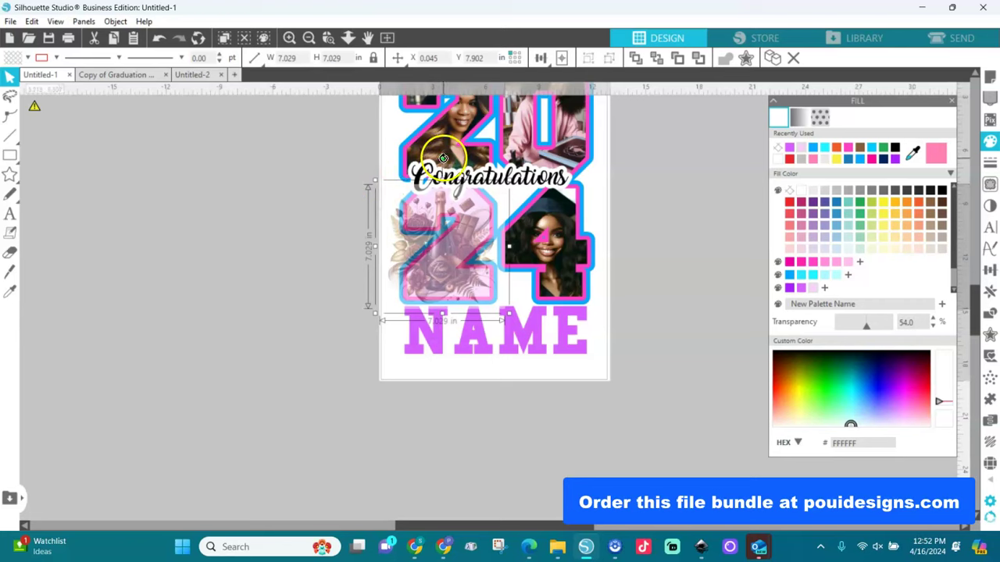
drag(443, 158, 480, 330)
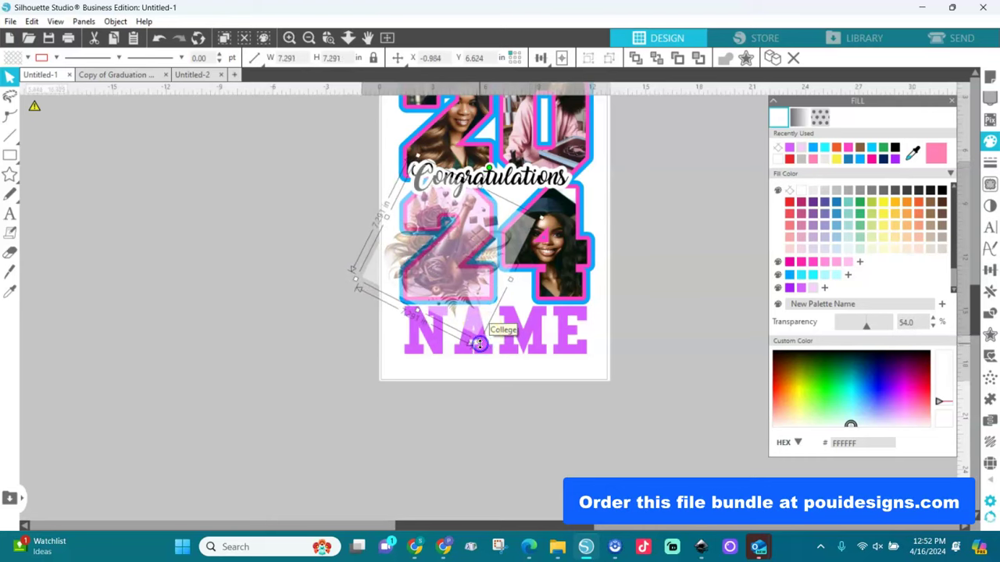
click(448, 277)
drag(448, 278, 448, 277)
- Set the champagne artwork's fill transparency to 44% and send it to the back behind the lower 2
click(805, 310)
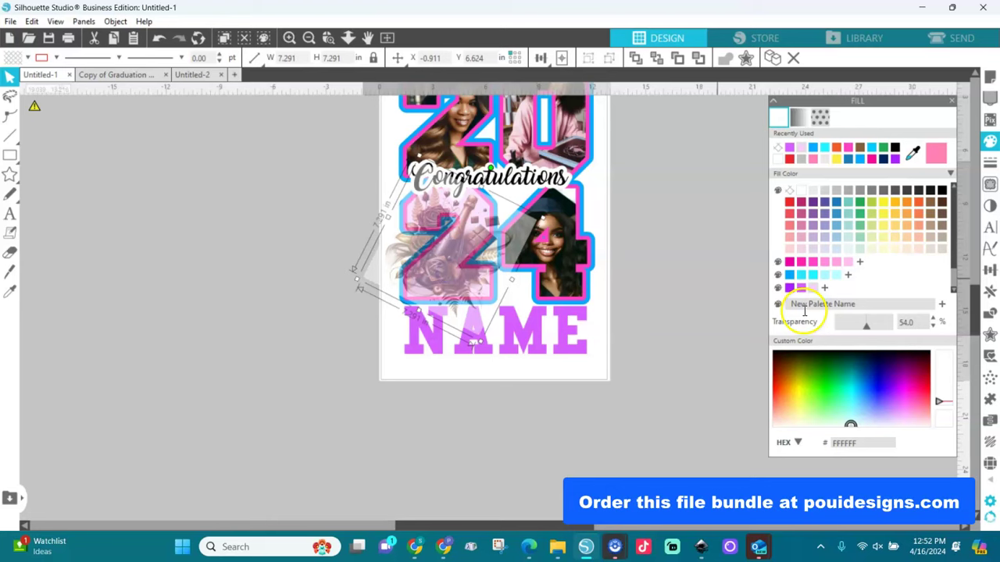
drag(867, 328, 865, 330)
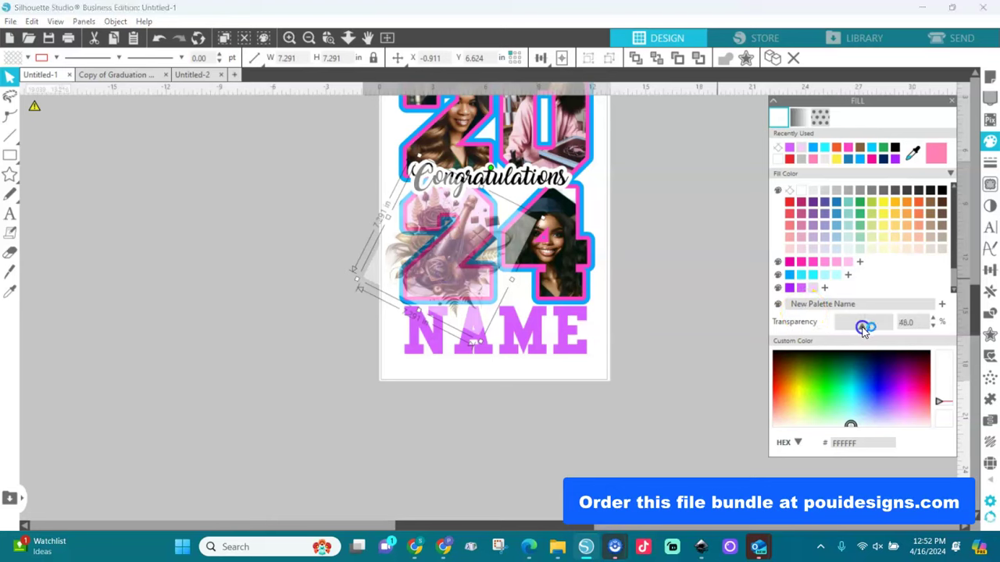
drag(861, 331, 862, 331)
click(435, 257)
click(507, 121)
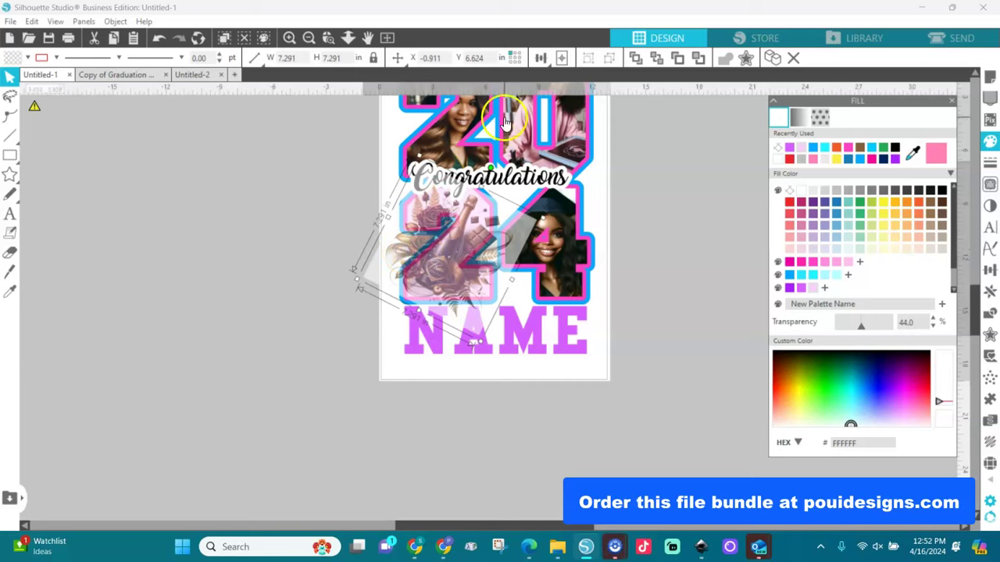
click(654, 57)
- Crop the champagne artwork to the light pink shape of the lower 2 and set its fill transparency to 0%
click(474, 188)
click(469, 210)
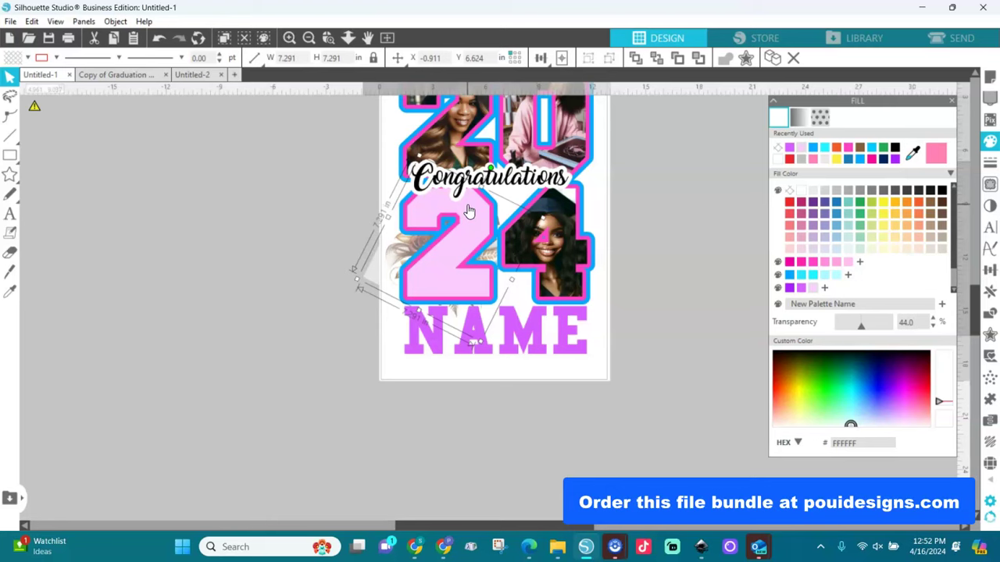
click(990, 312)
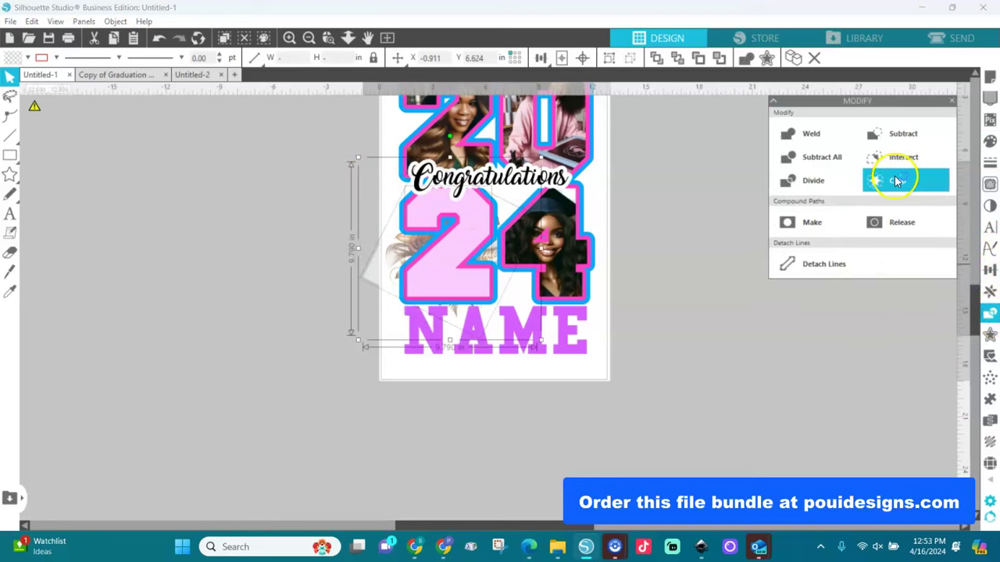
click(893, 180)
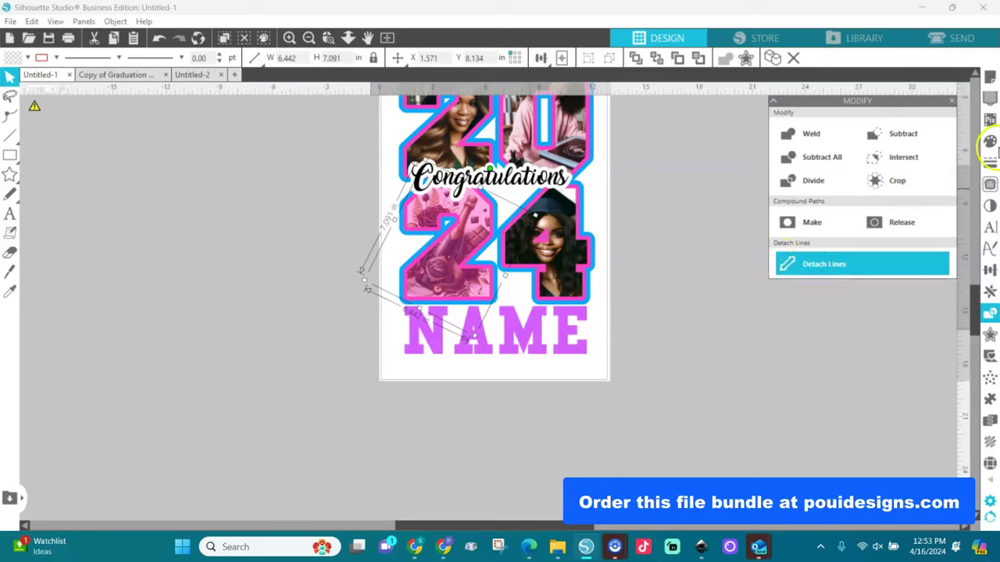
click(990, 141)
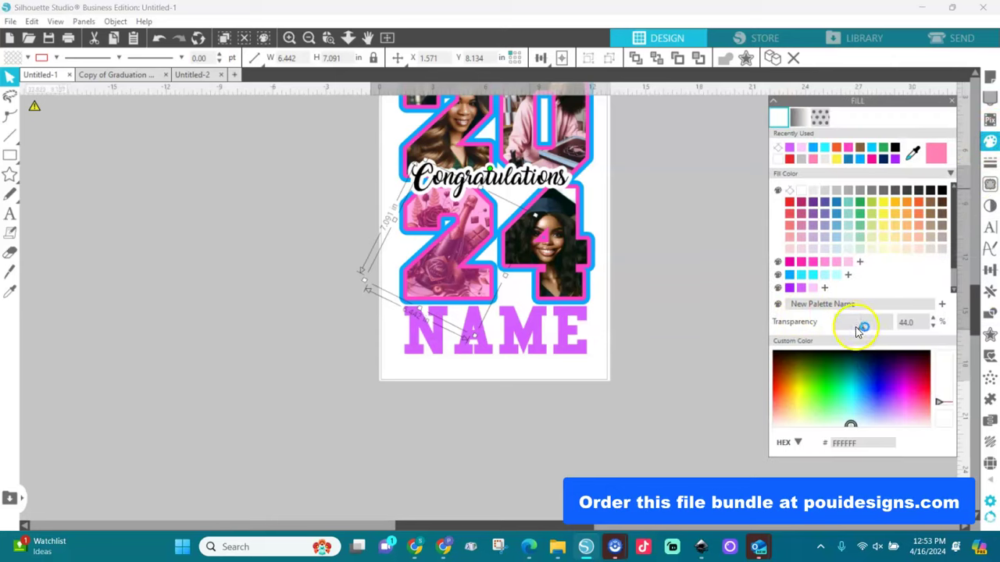
drag(863, 329, 831, 330)
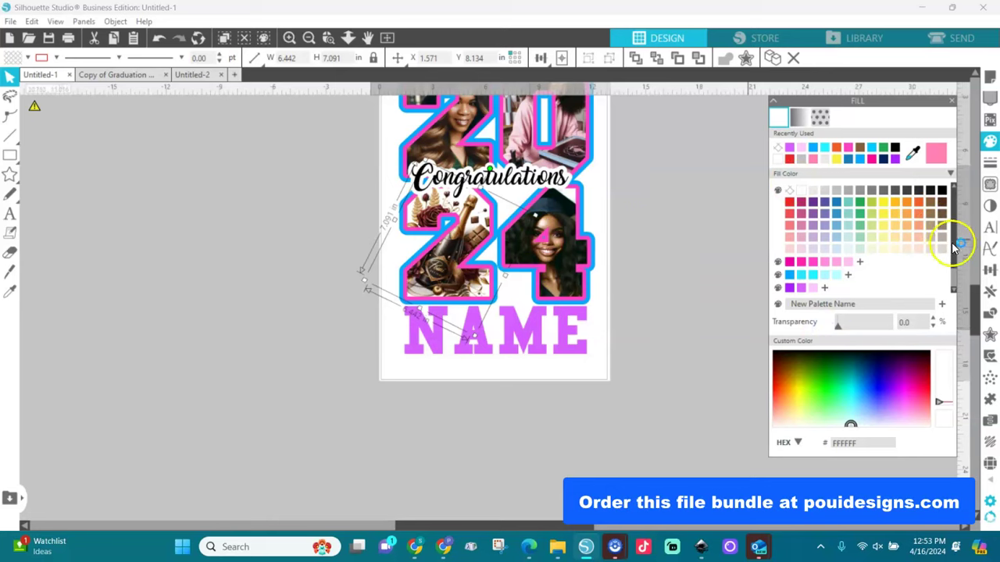
- Replace the NAME placeholder text below the 2024 with the graduate's first name in capital letters
scroll(974, 289, up, 3)
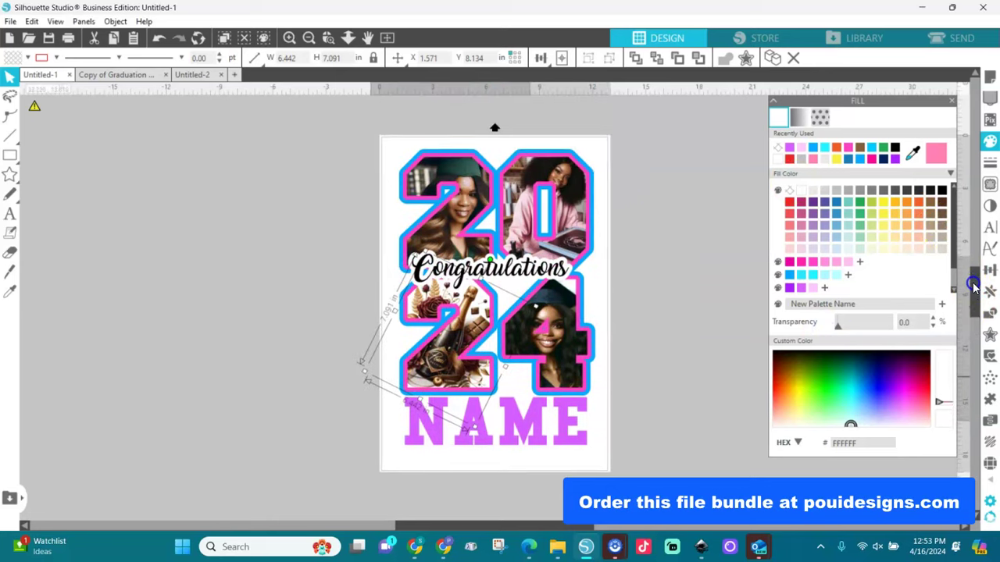
click(539, 435)
click(554, 435)
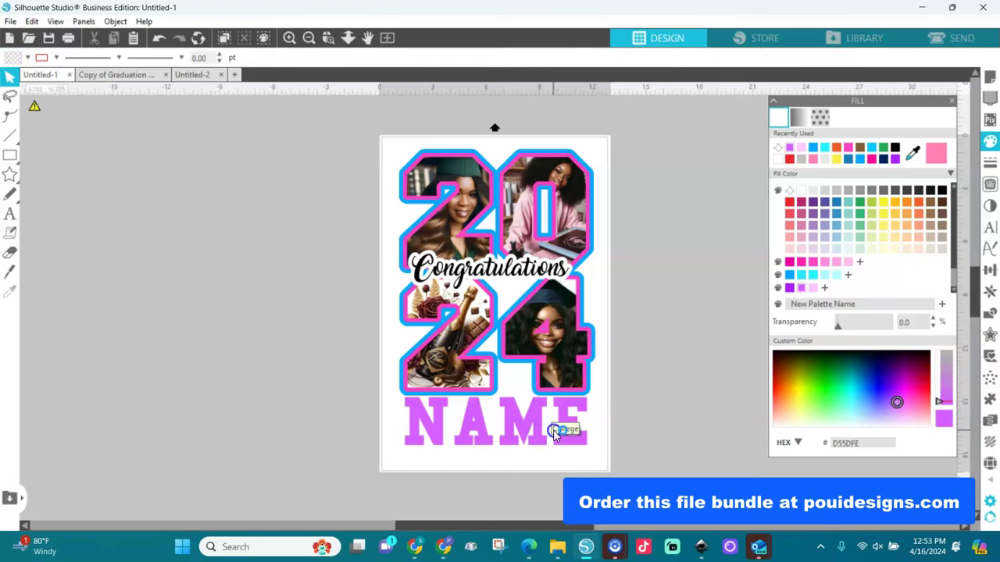
click(517, 426)
click(580, 429)
click(395, 434)
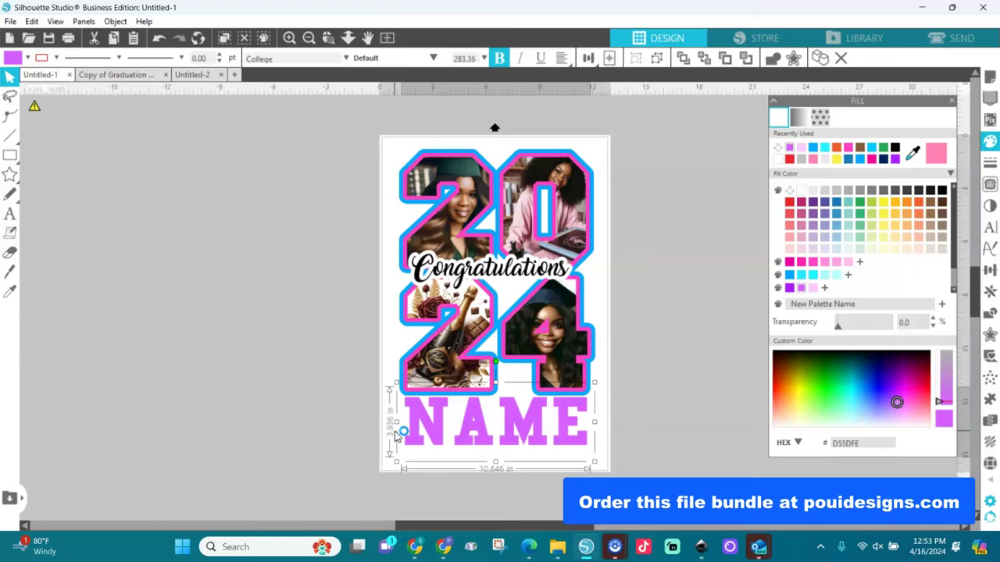
double_click(581, 437)
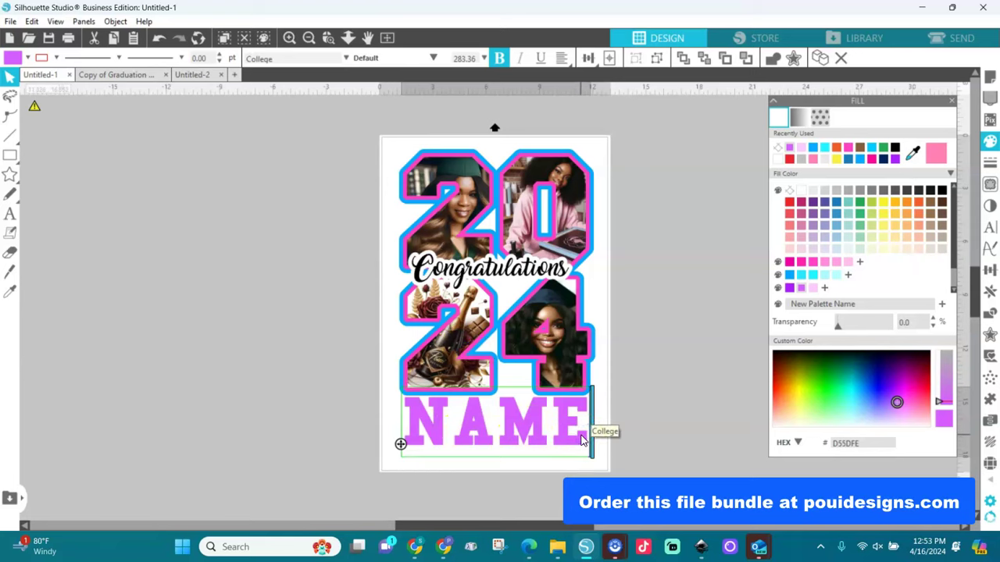
key(BackSpace)
key(BackSpace)
key(BackSpace)
key(BackSpace)
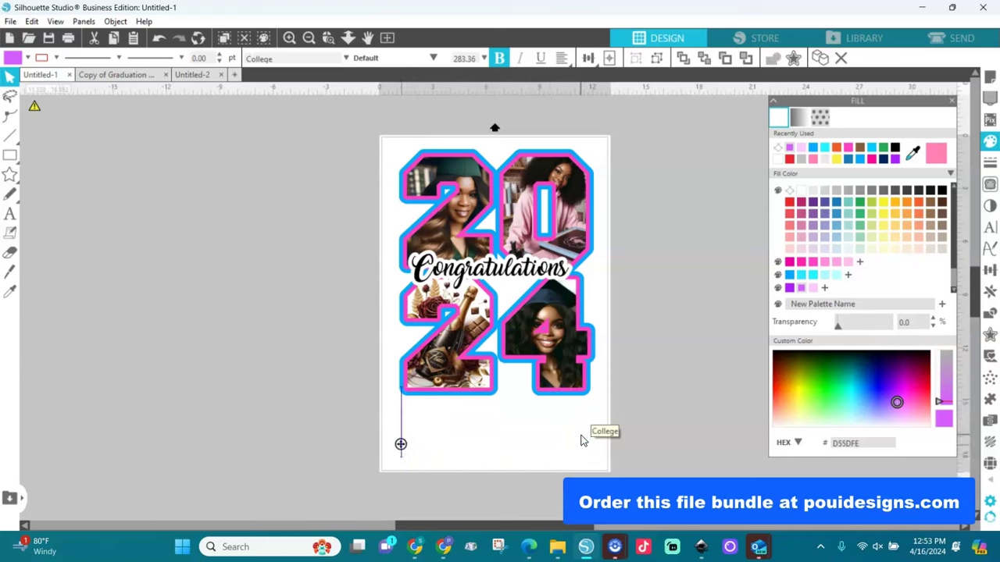
text(SAAK)
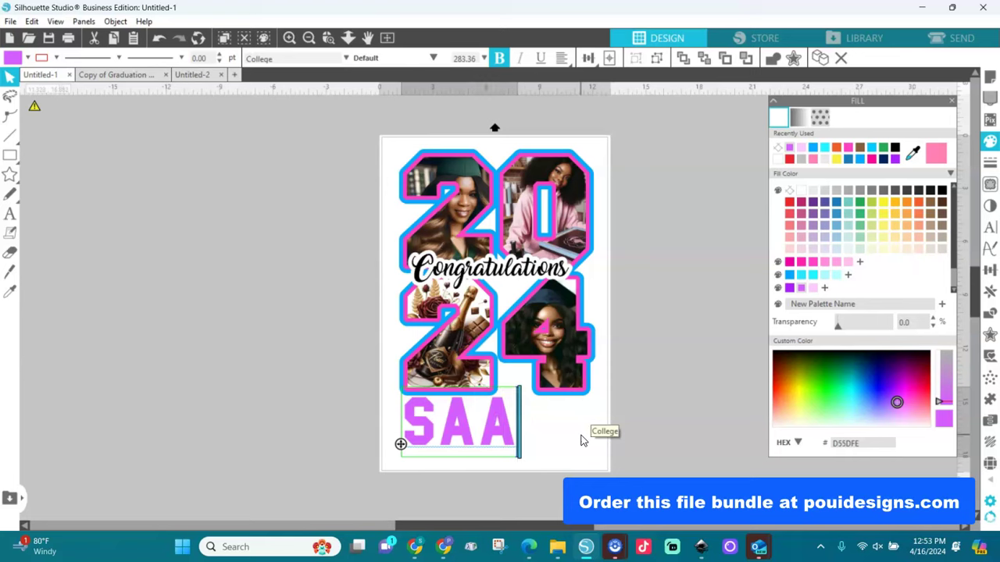
key(BackSpace)
key(BackSpace)
text(S)
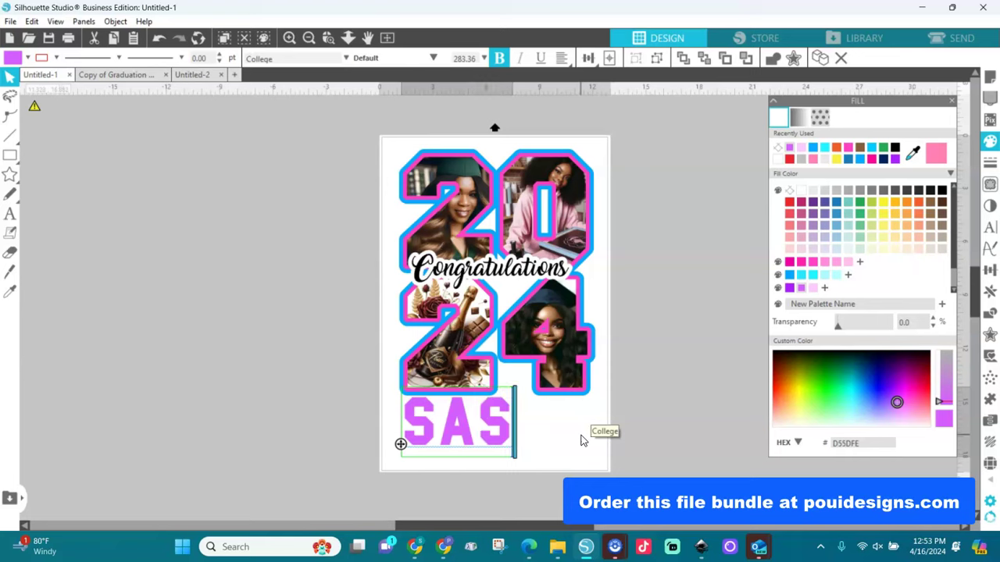
key(BackSpace)
key(BackSpace)
key(BackSpace)
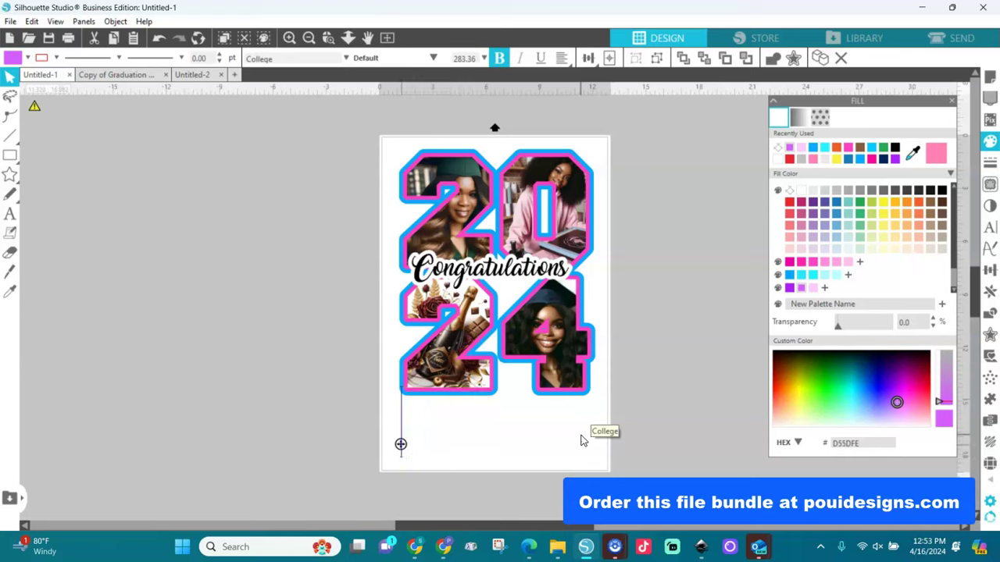
text(SAS)
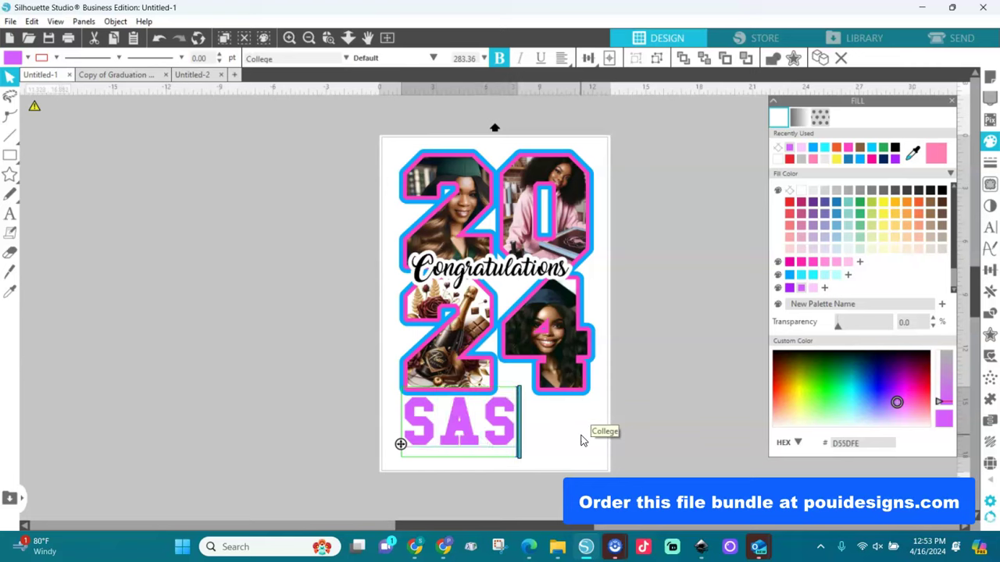
text(KIA)
click(663, 439)
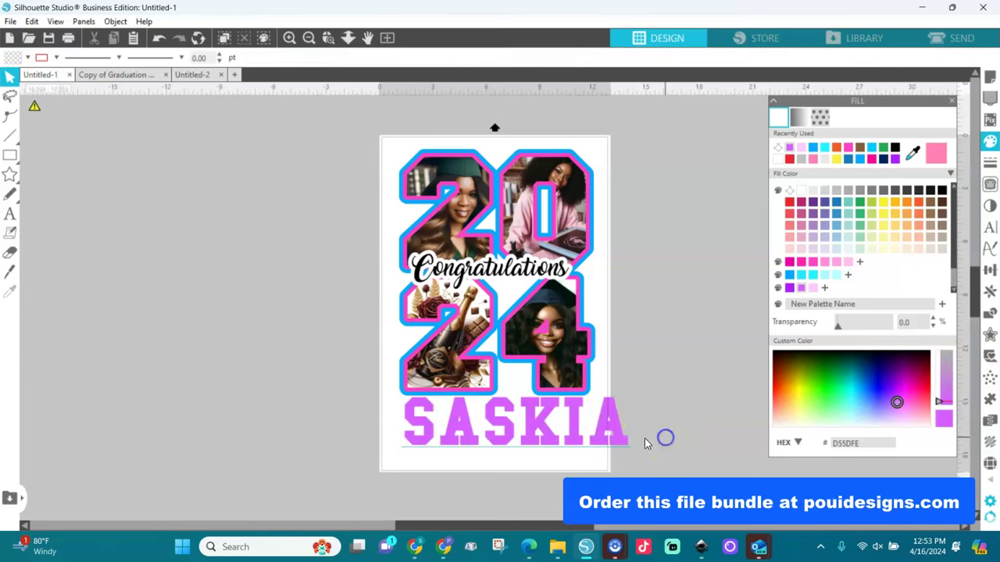
- Scale the first-name text down to about 11.39 inches wide and add a 0.145-inch offset with sharp corners around it
click(613, 435)
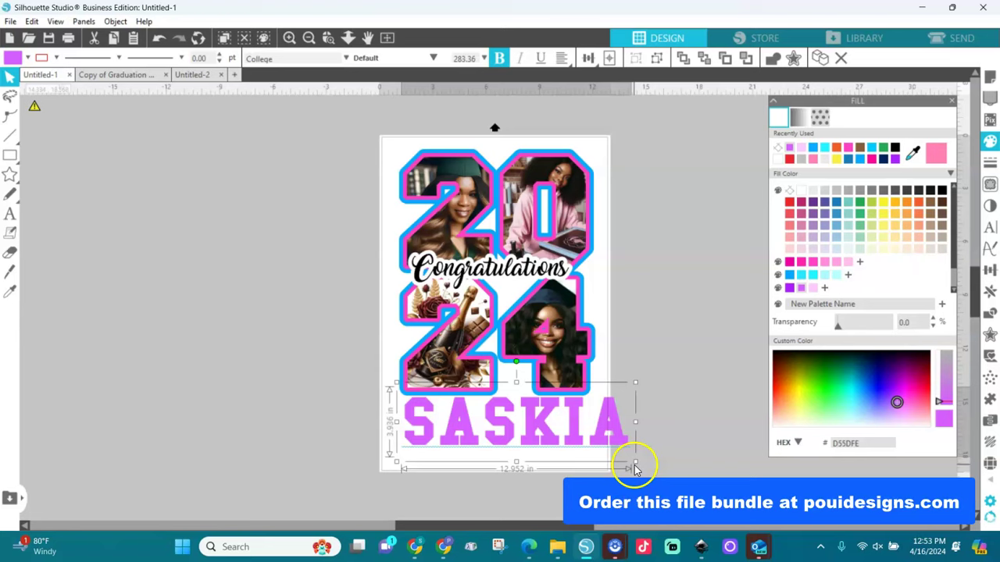
drag(637, 462, 602, 458)
click(989, 339)
click(795, 139)
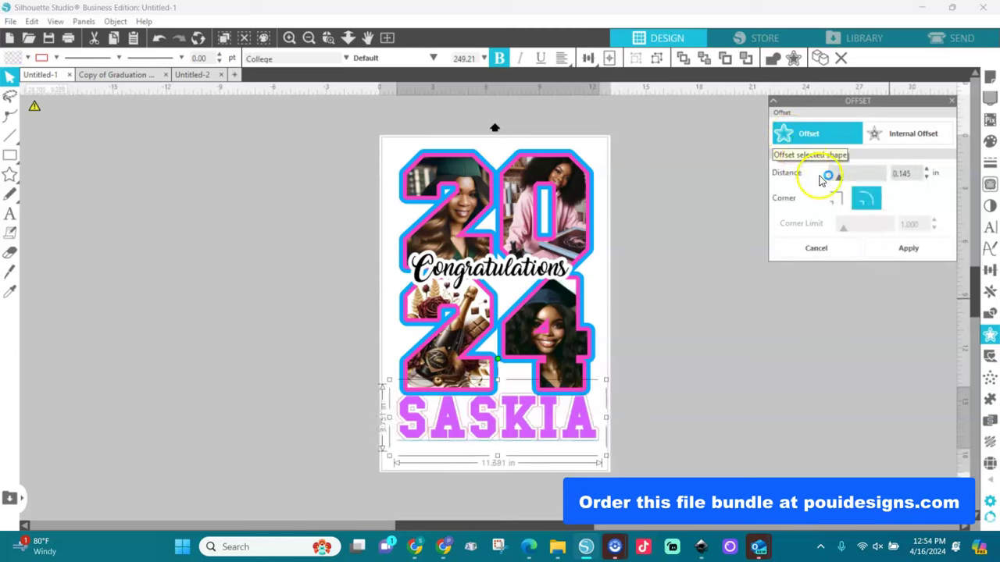
click(834, 203)
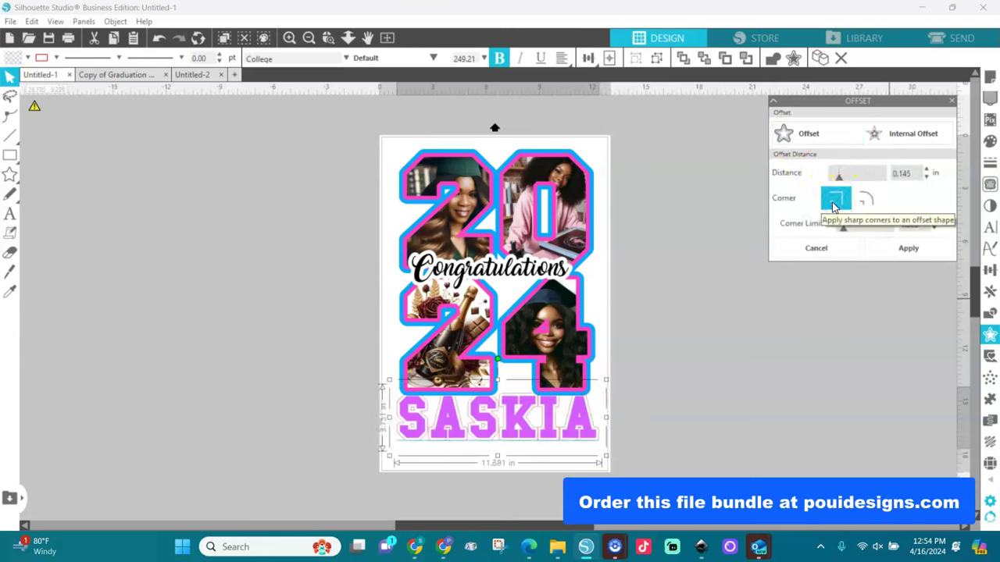
click(916, 251)
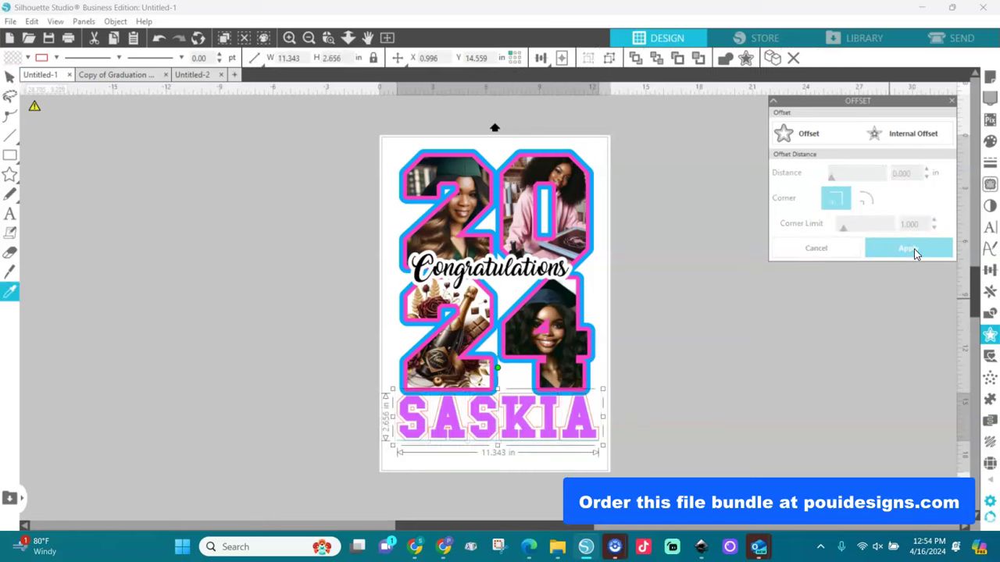
- Fill the offset around the first name with blue and the name text itself with black
click(28, 57)
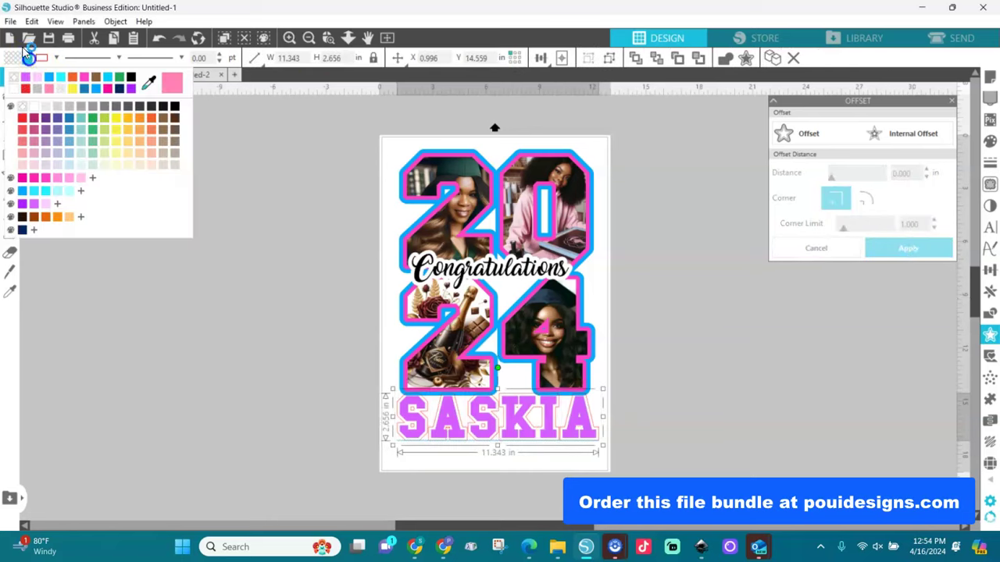
click(49, 79)
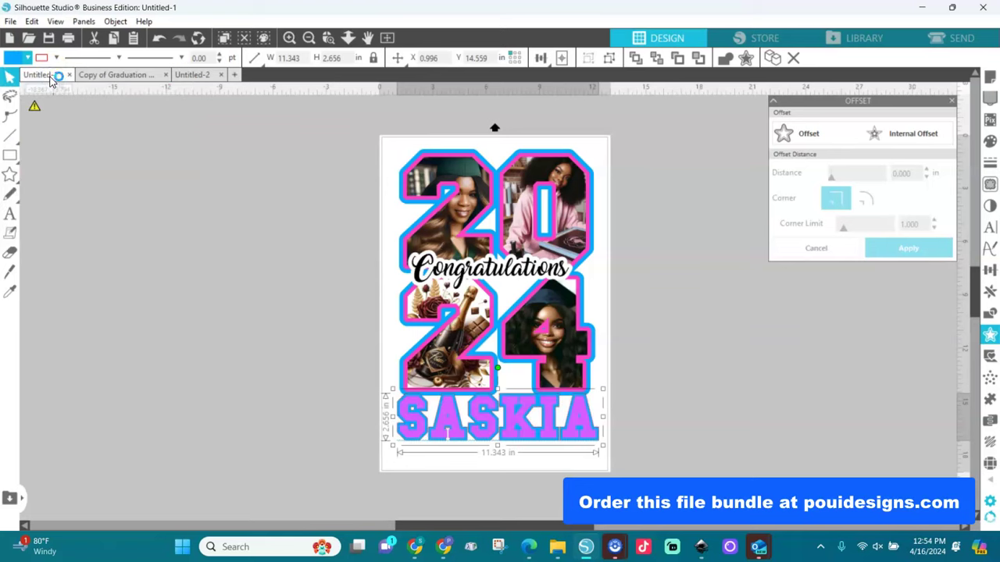
click(420, 429)
click(27, 58)
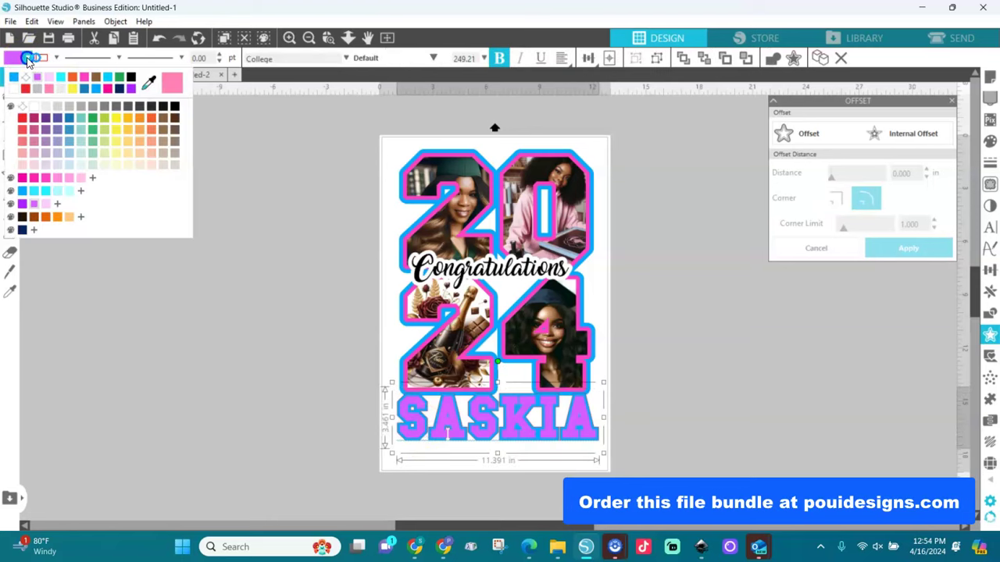
click(131, 79)
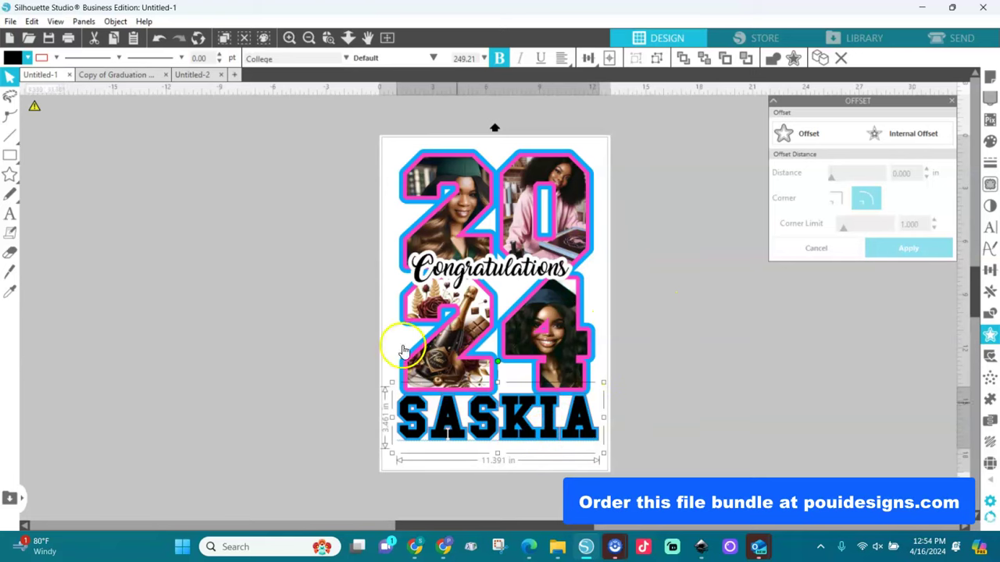
- Fill the outer outline of the 2024 digits with green and their inner outline with cyan
click(400, 191)
click(400, 190)
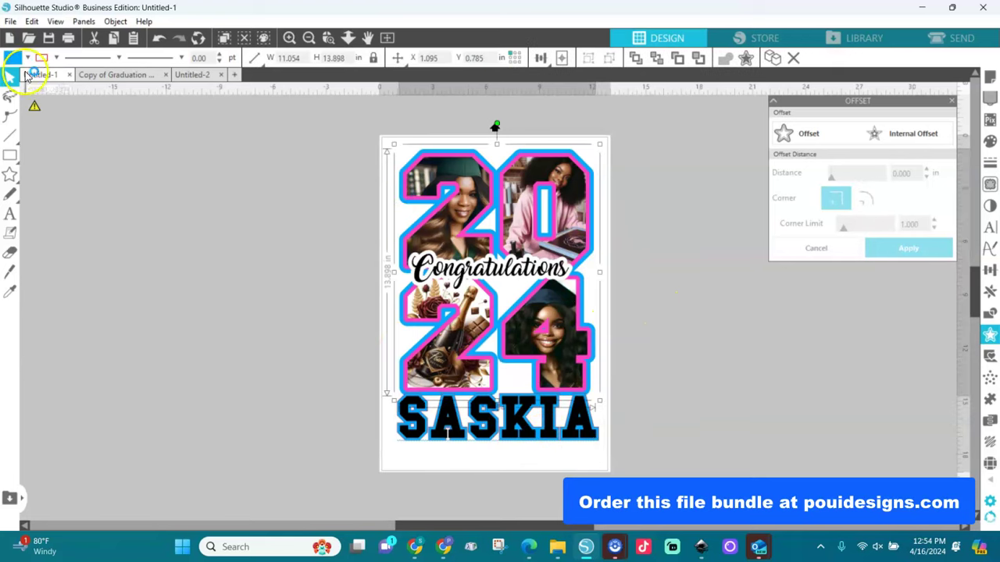
click(24, 61)
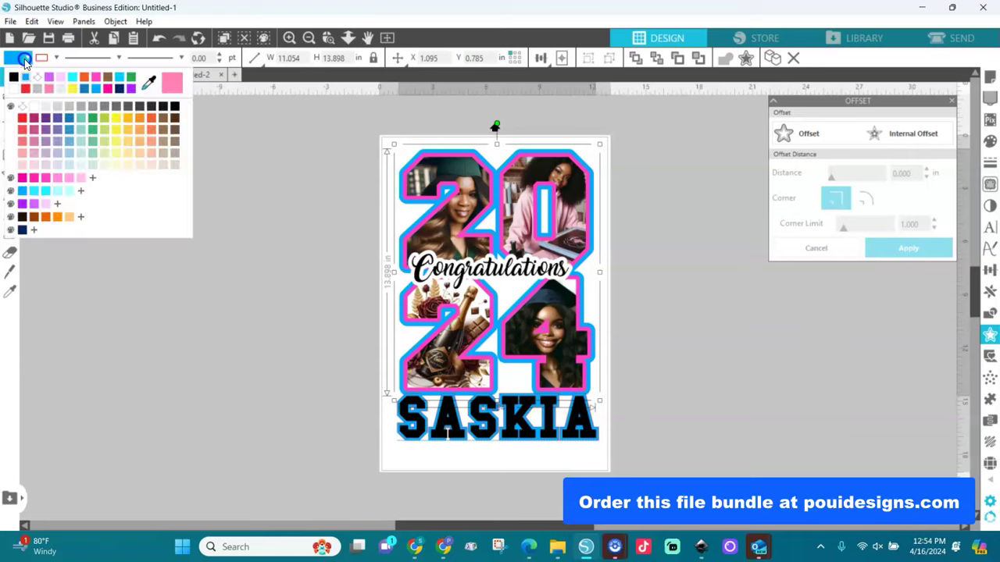
click(130, 76)
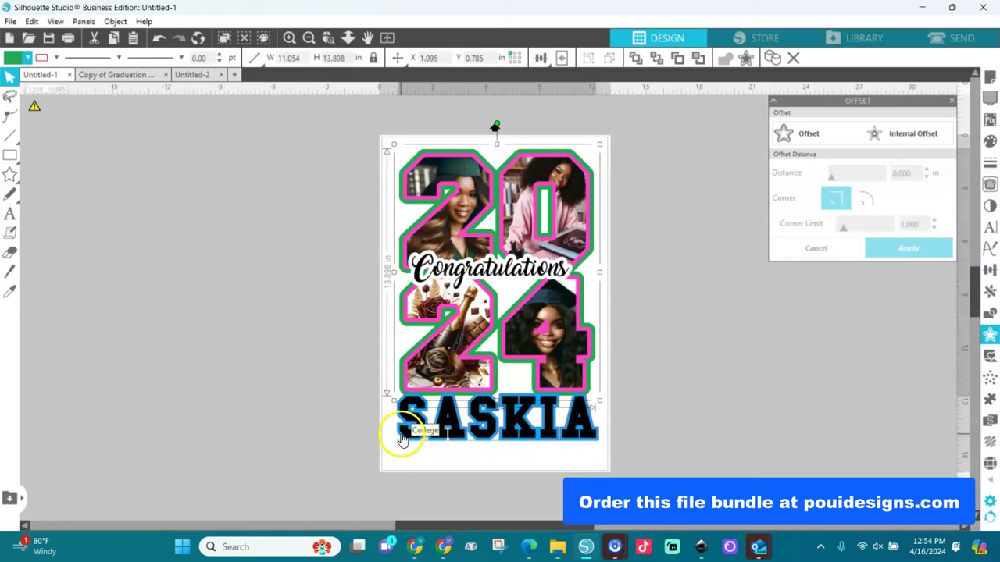
click(451, 220)
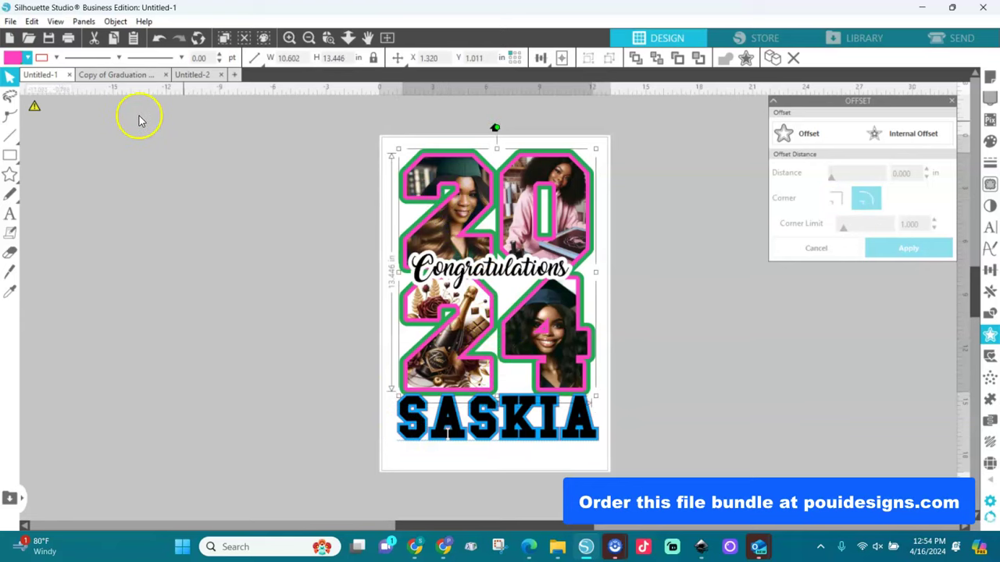
click(27, 59)
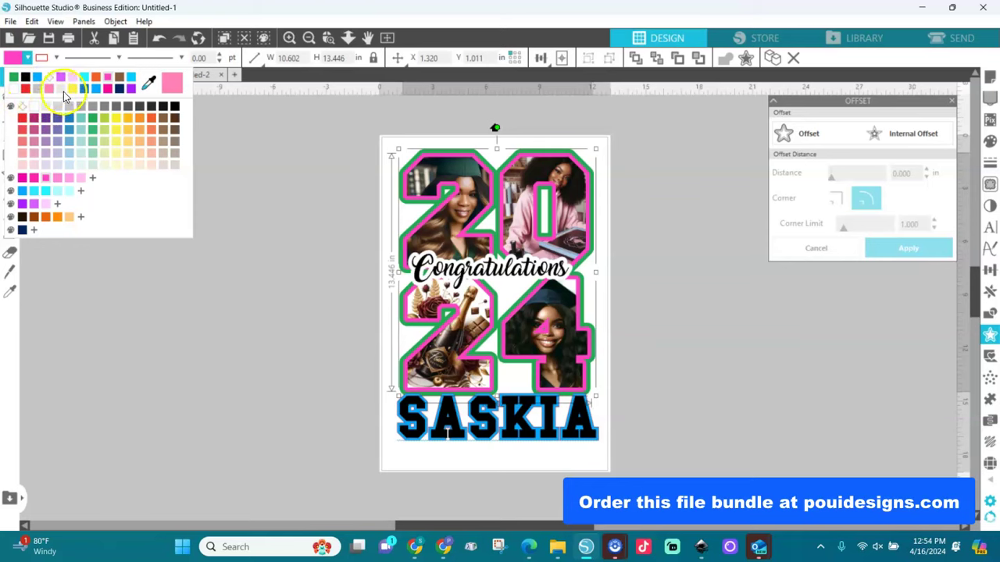
click(84, 76)
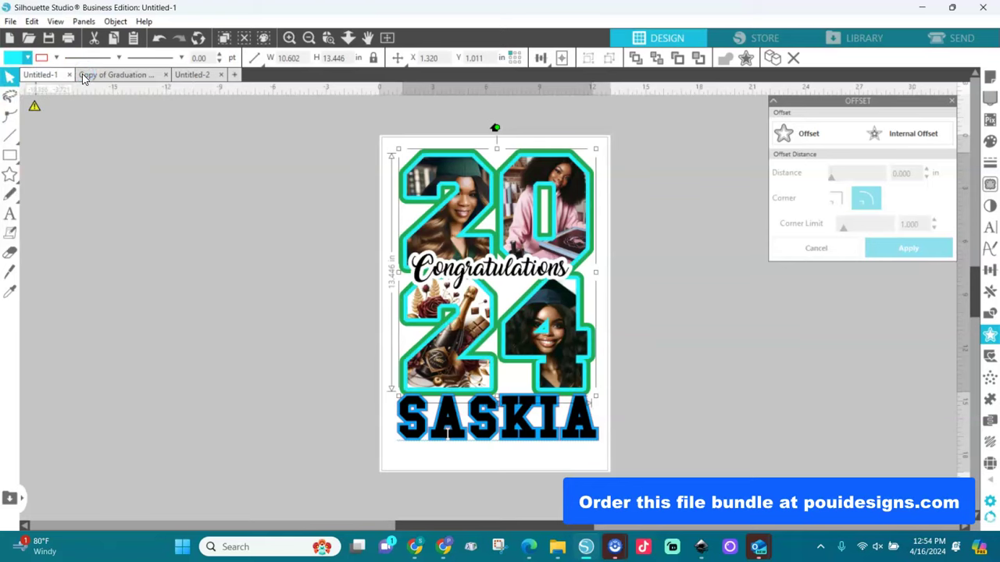
- Change the fill of the offset behind the first name to the same cyan as the digits' inner outline
click(398, 435)
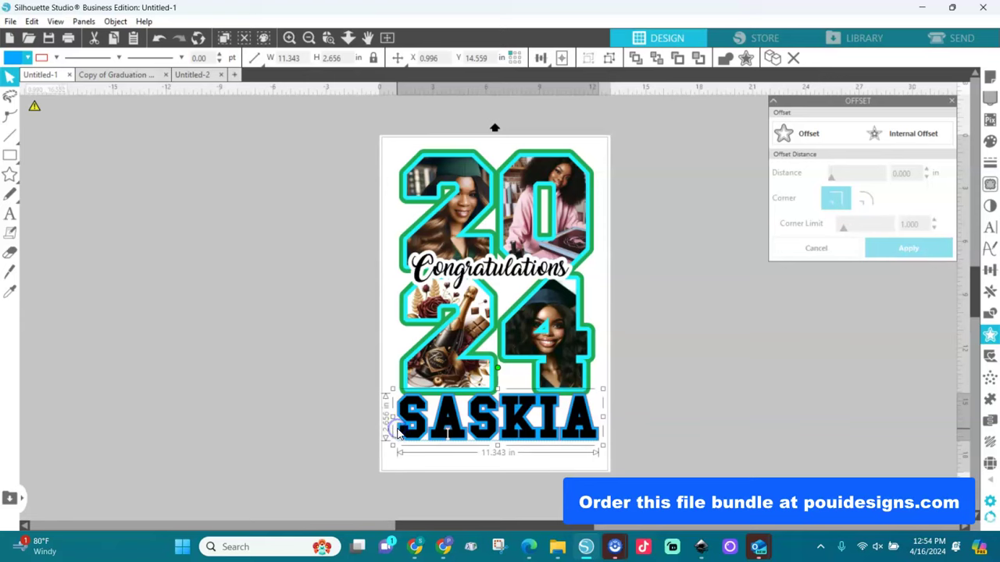
click(28, 59)
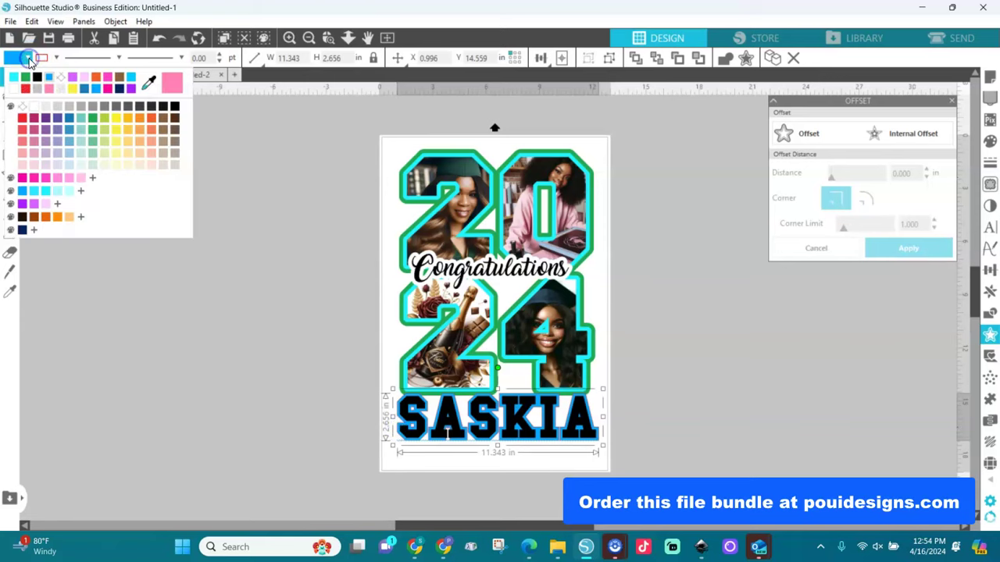
click(13, 78)
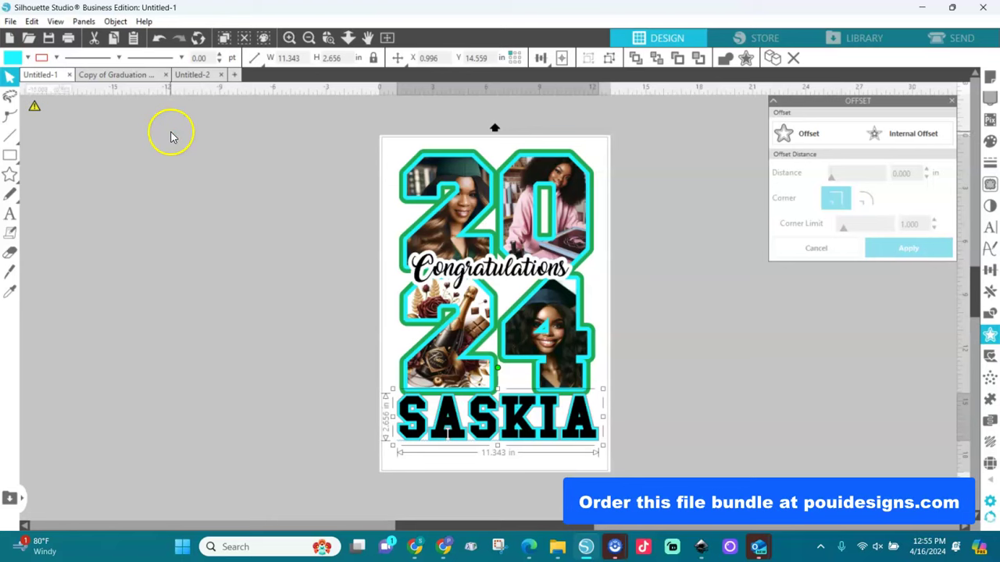
- Try a pink sampled from the hoodie in the 0's photo as the name offset's fill, and undo it
click(25, 58)
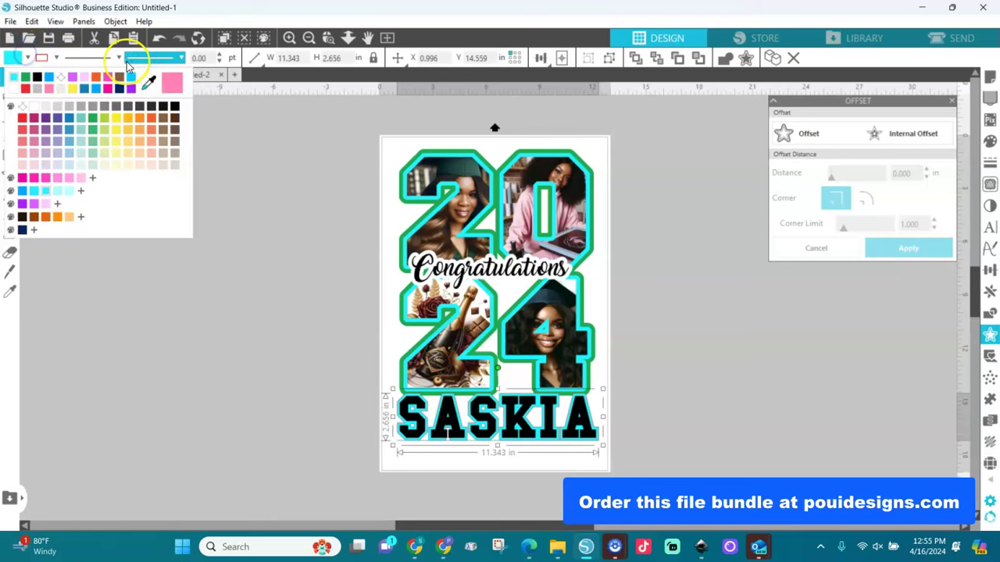
click(148, 84)
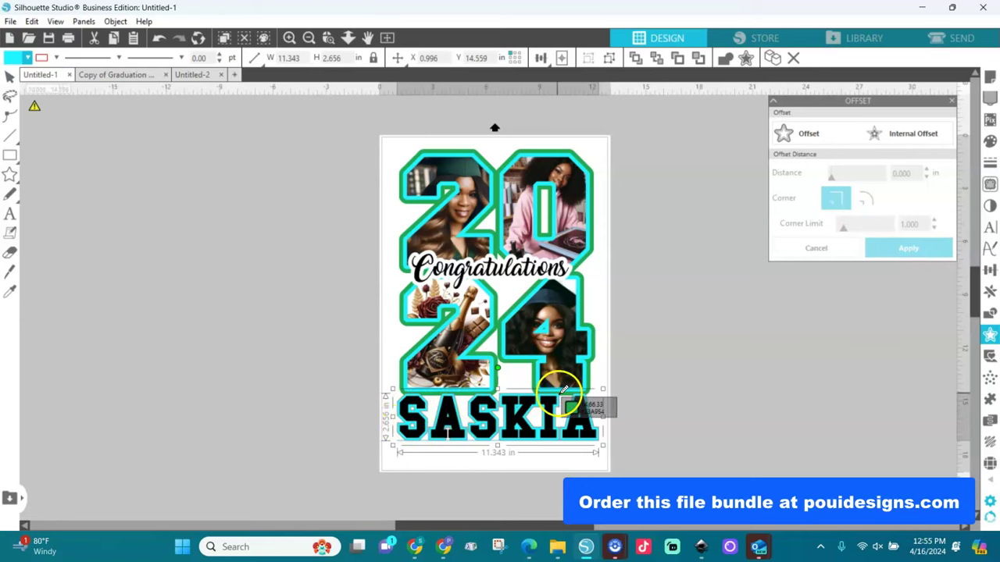
click(576, 210)
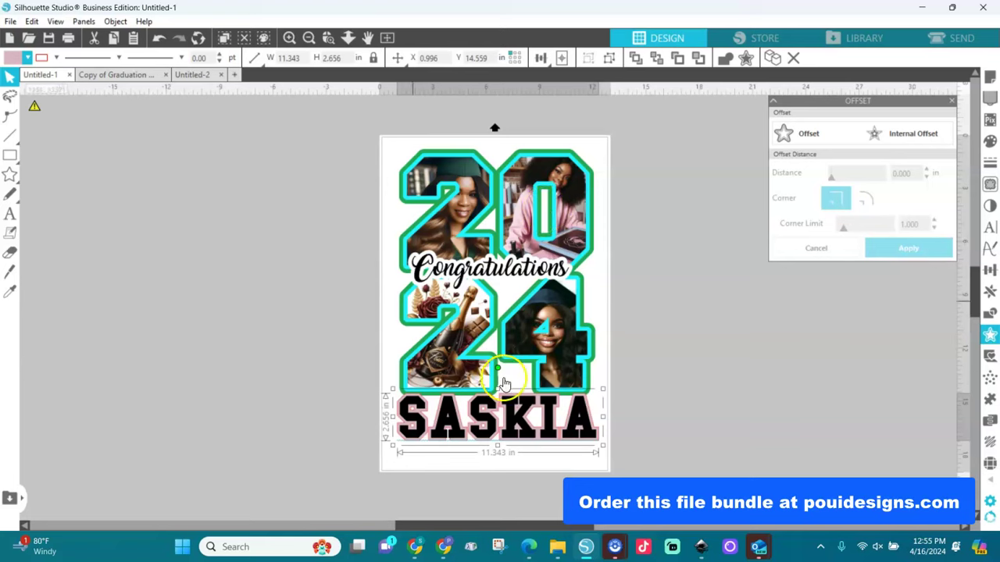
key(i)
key(Escape)
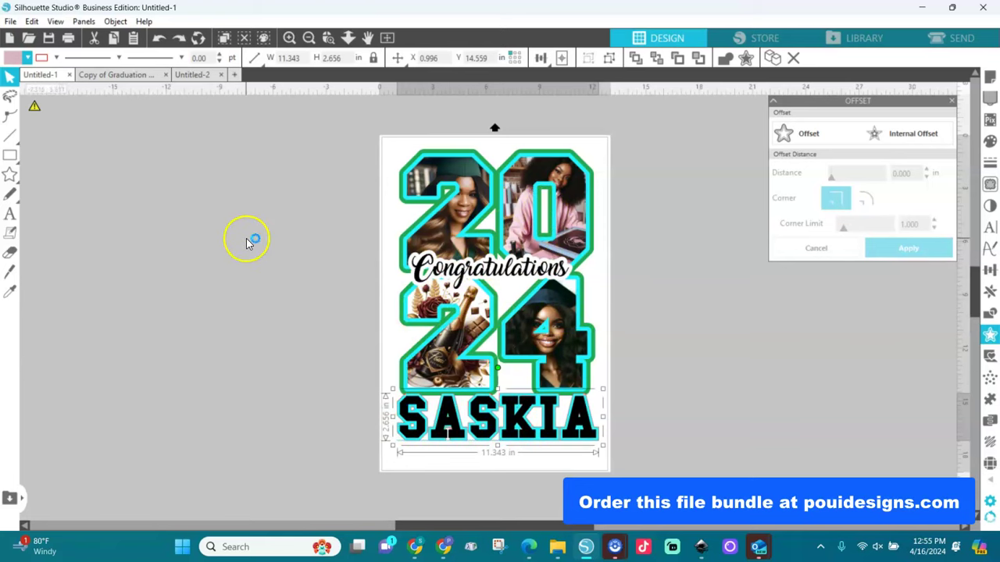
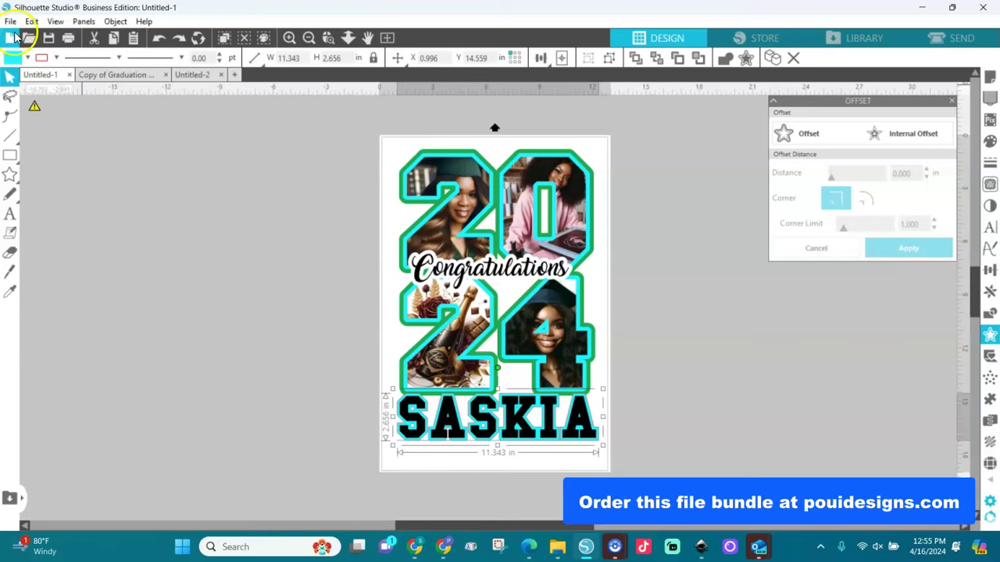
- Preview how the design page prints and close the preview without printing
click(10, 21)
click(36, 228)
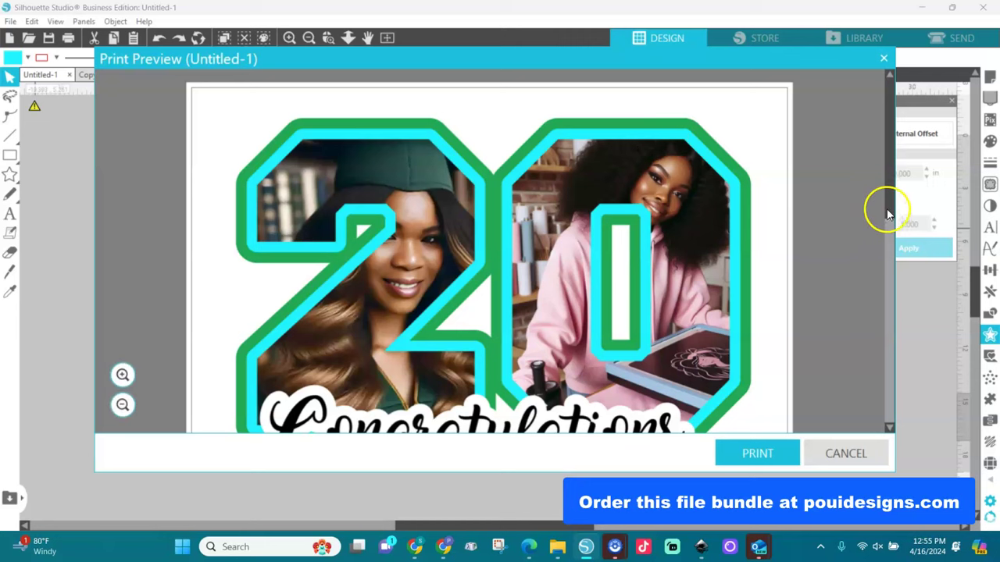
drag(887, 201, 885, 165)
click(830, 459)
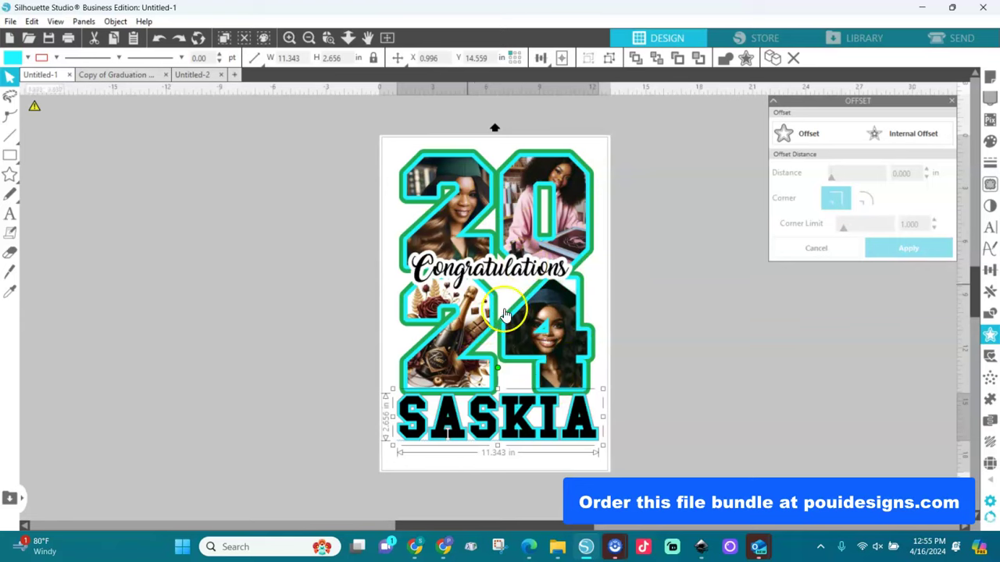
click(572, 224)
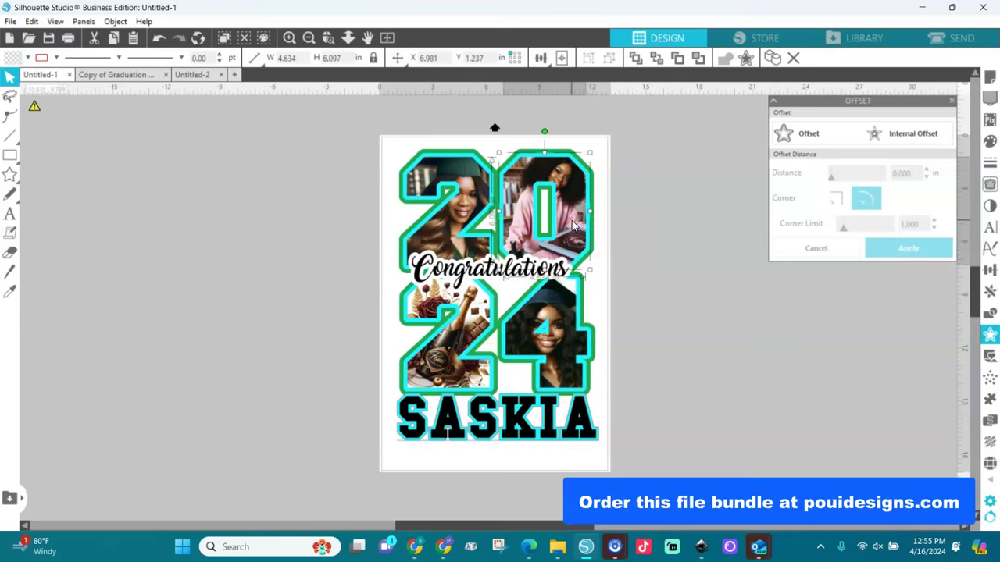
- Select the photos in all four 2024 digits together and raise their brightness to 6.0 in the image effects
shift+click(436, 252)
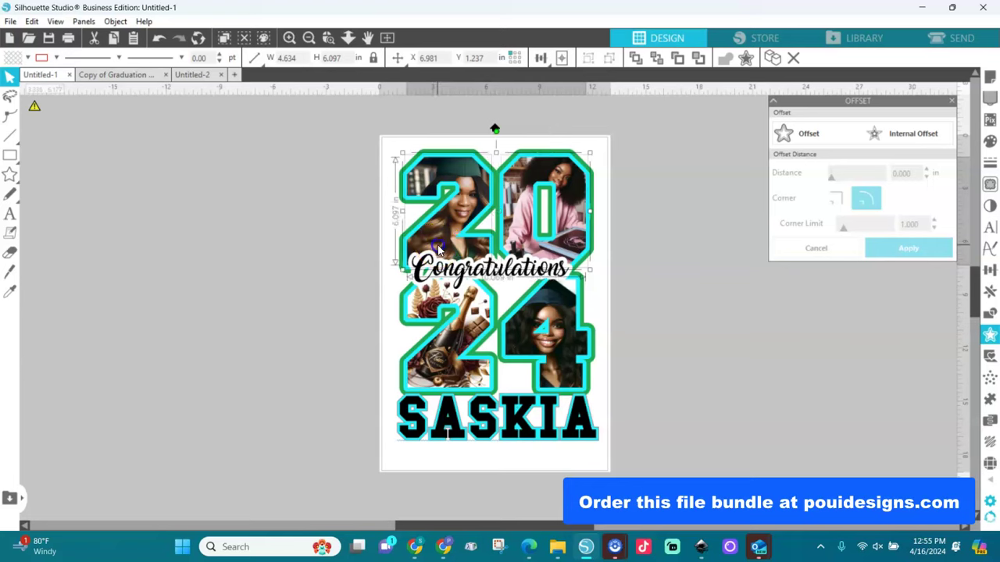
shift+click(460, 343)
shift+click(560, 303)
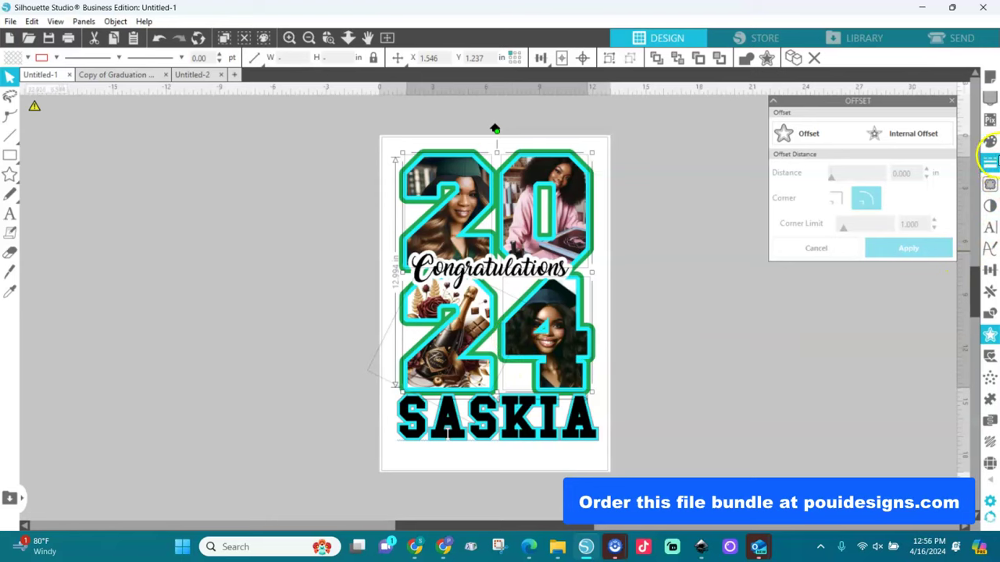
click(990, 205)
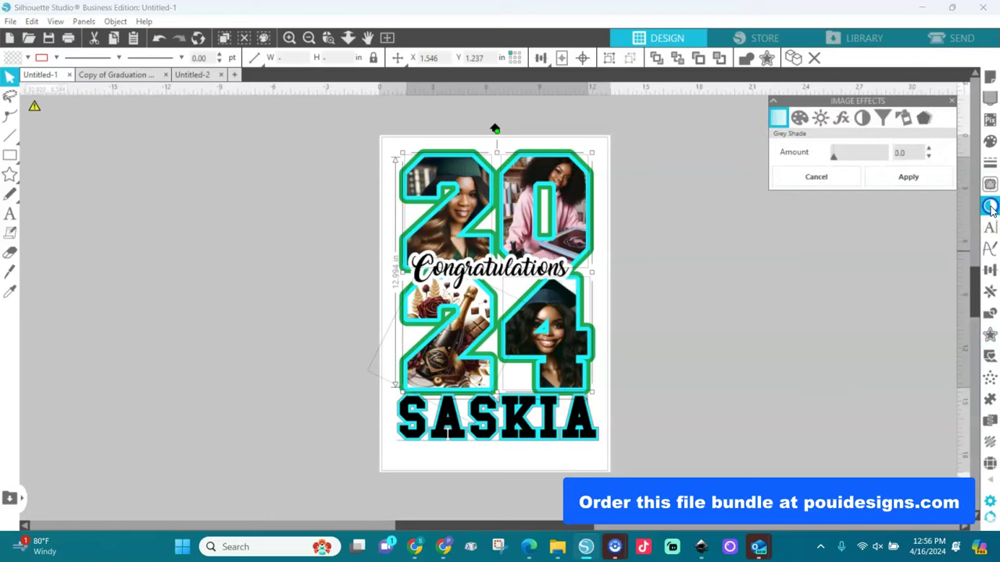
click(824, 120)
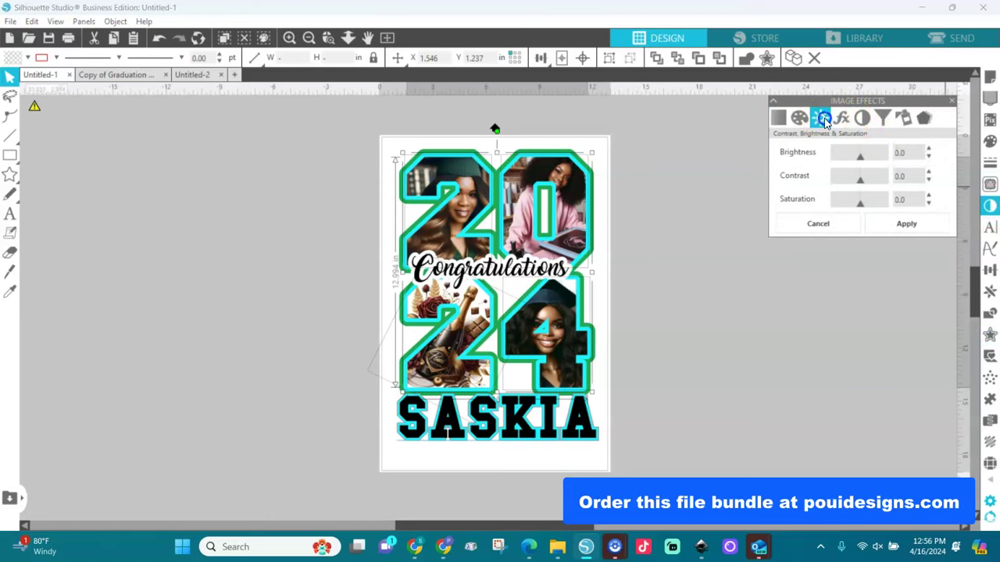
click(928, 149)
click(929, 150)
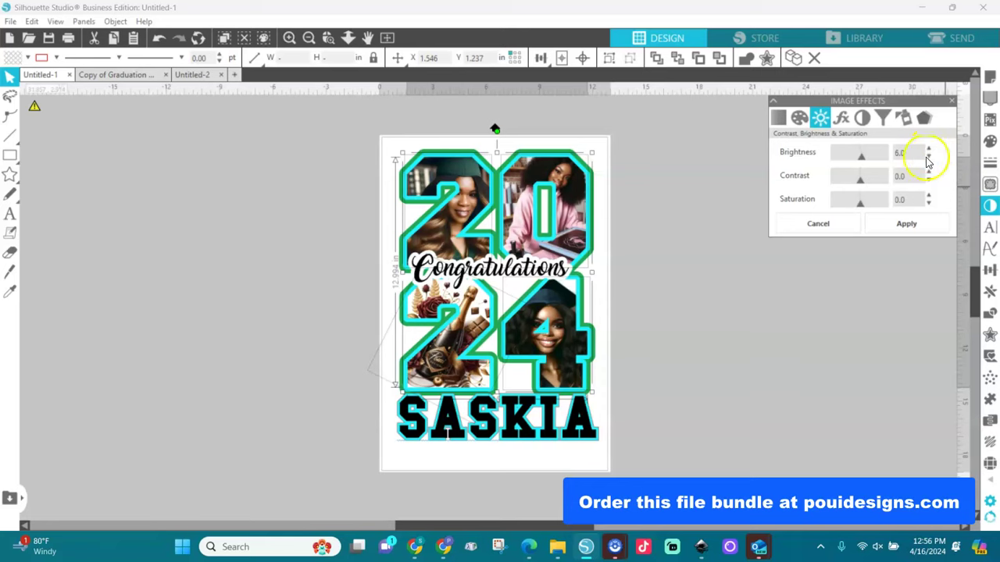
- Set the four photos' contrast to 6.0 and saturation to 4.0, apply the image effects and deselect the photos
click(928, 173)
click(928, 173)
click(928, 173)
click(929, 173)
click(928, 196)
click(929, 196)
click(929, 196)
click(928, 196)
click(906, 224)
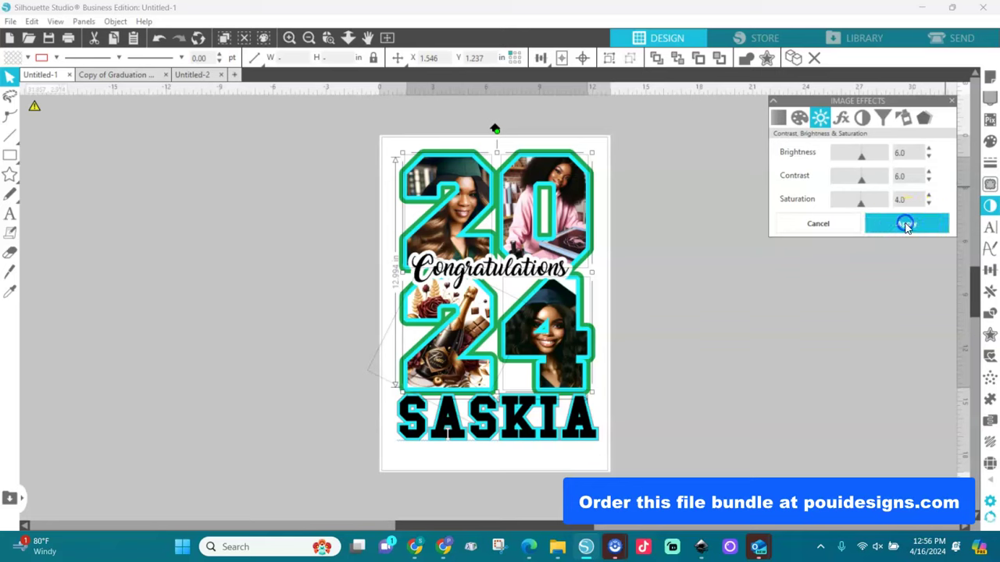
click(693, 111)
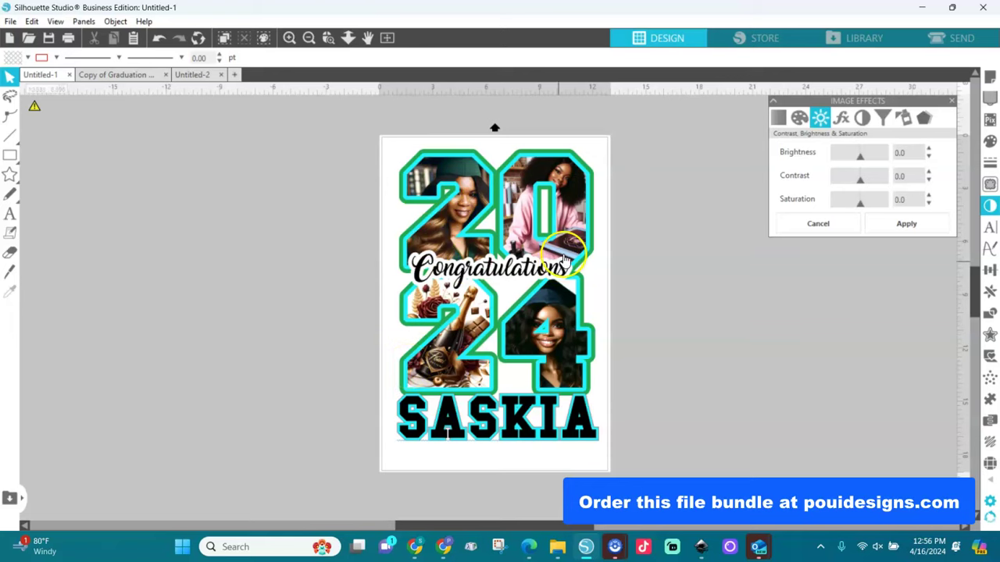
- Switch to Canva, look through the pages of the Graduation 2024 design, and return to Silhouette Studio
mouse_move(449, 553)
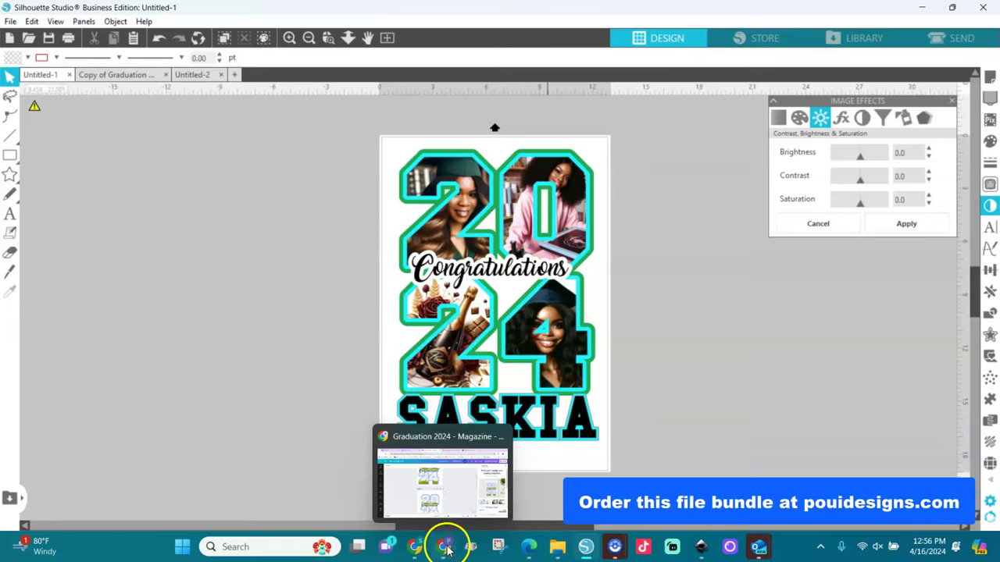
click(447, 551)
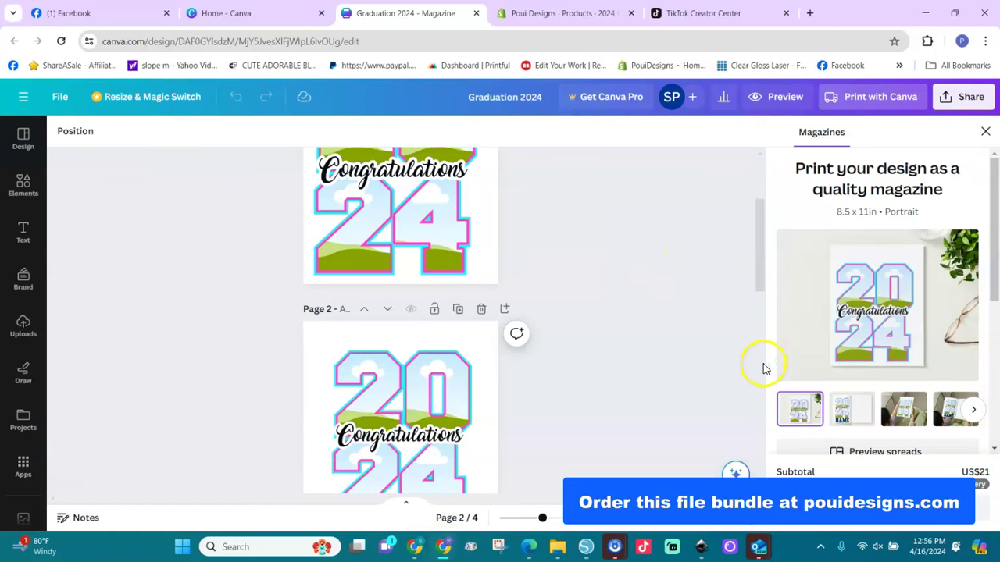
scroll(765, 368, down, 4)
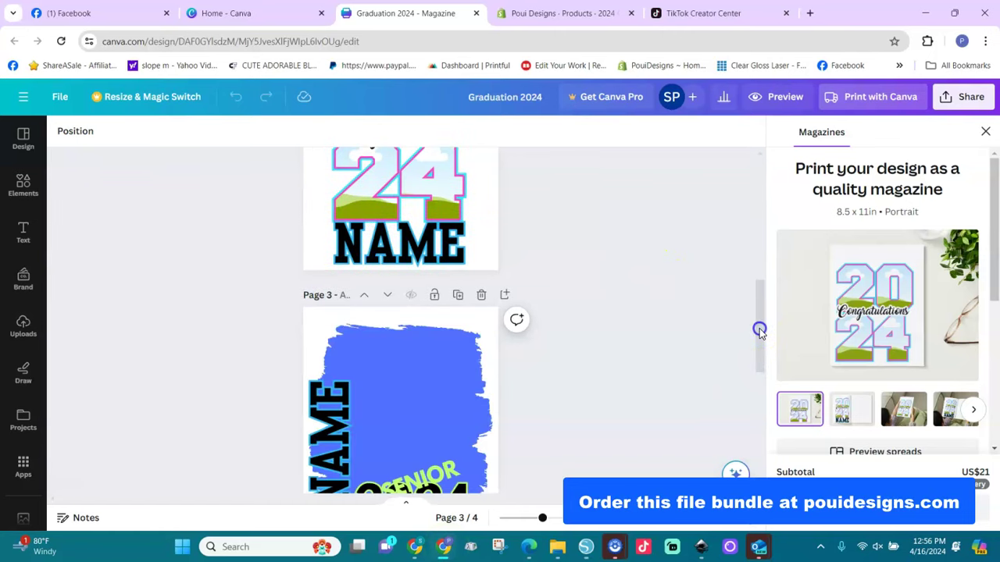
scroll(760, 332, up, 8)
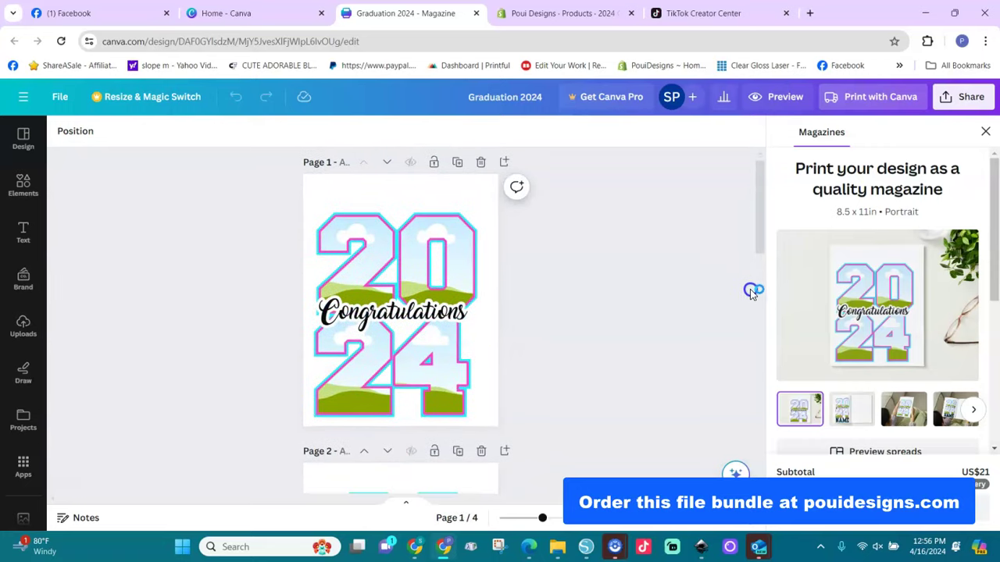
scroll(750, 333, down, 7)
mouse_move(764, 320)
mouse_down()
mouse_move(754, 197)
mouse_move(764, 332)
mouse_up()
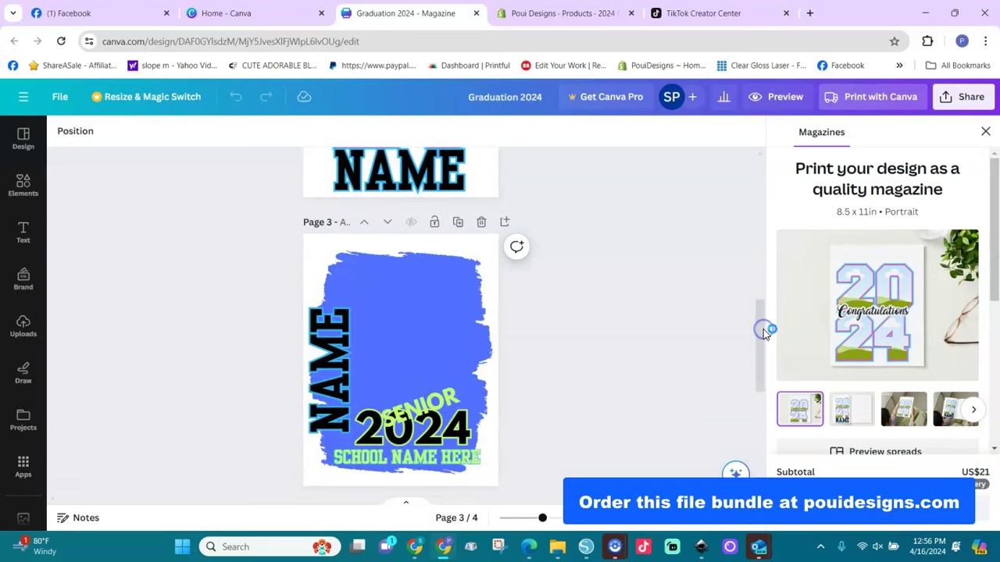
click(587, 549)
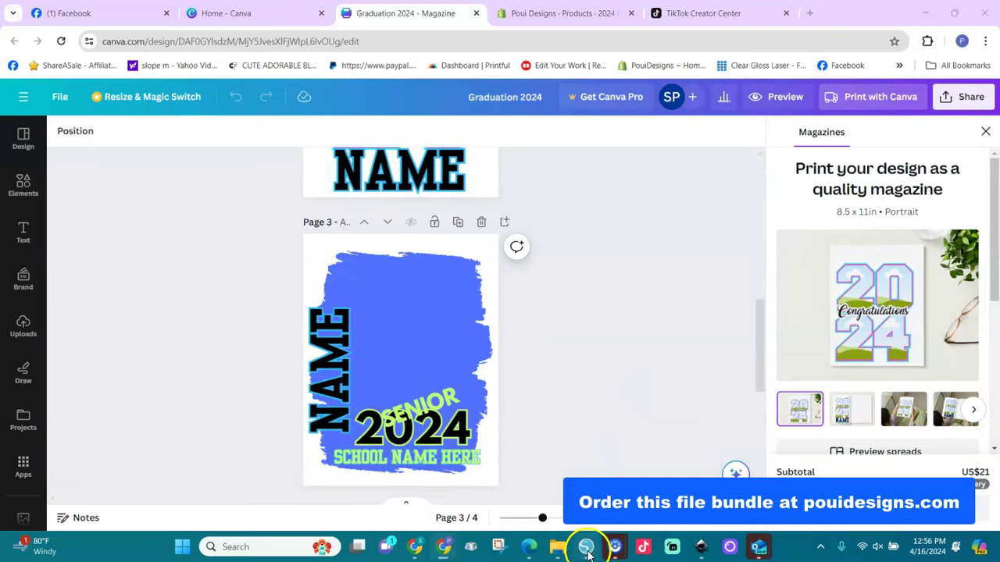